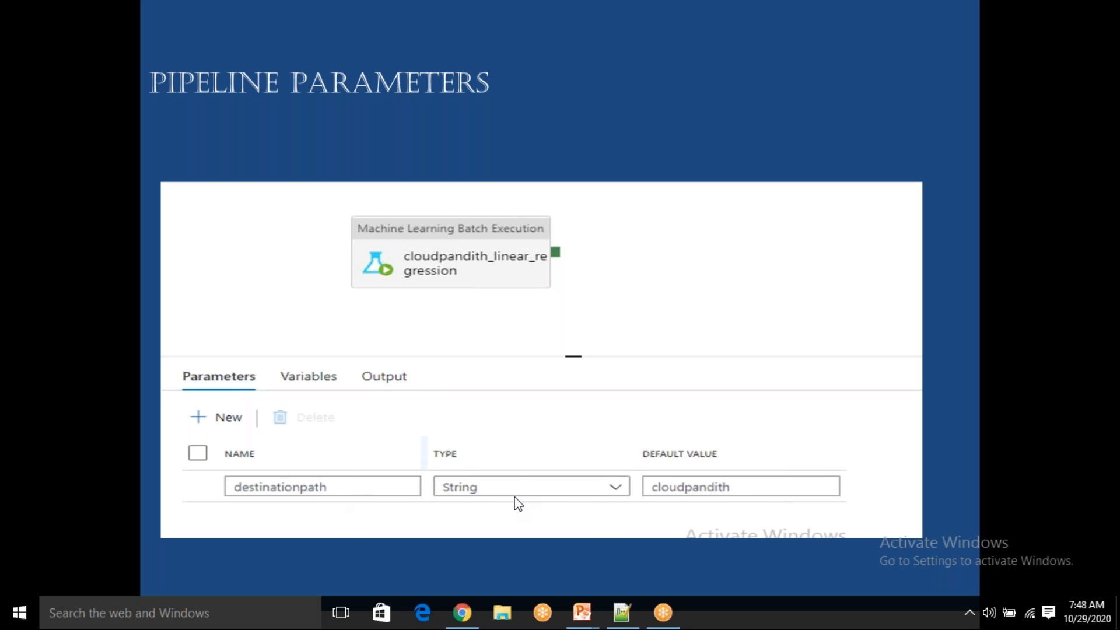
click(516, 447)
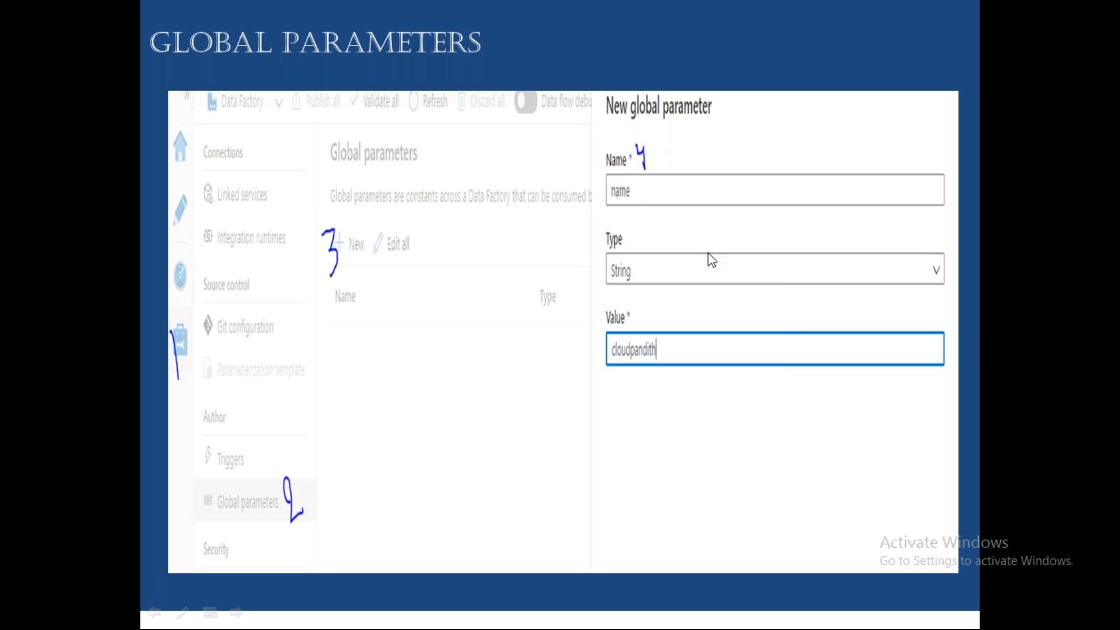
click(766, 264)
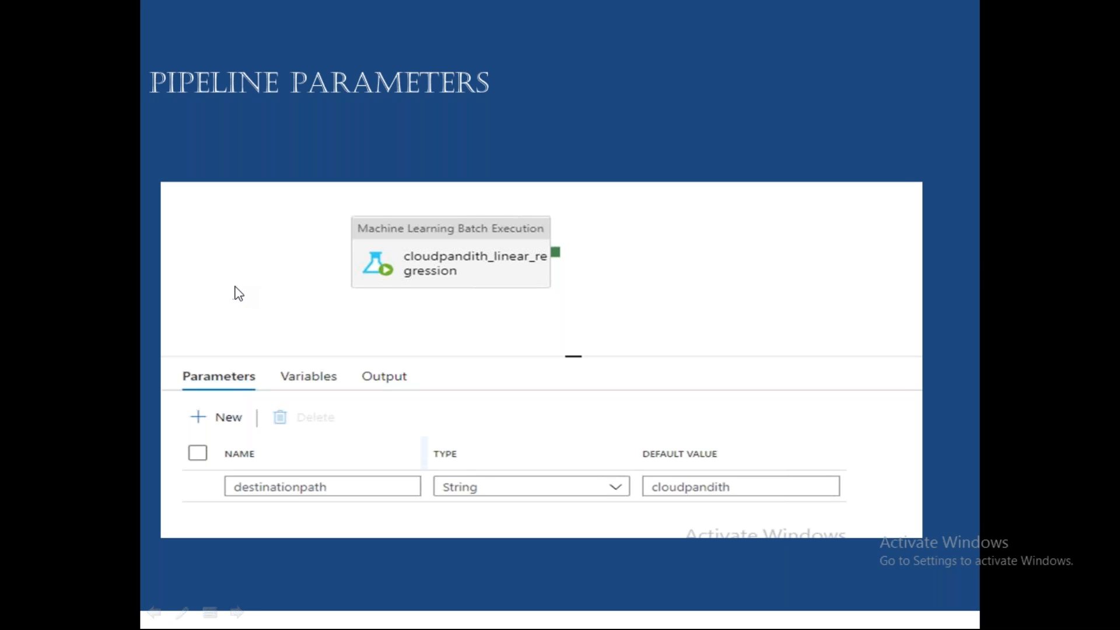
Switch to Chrome, go to the Azure portal and launch the authoring site of the cloudpandithadf1029 data factory.
key(super+d)
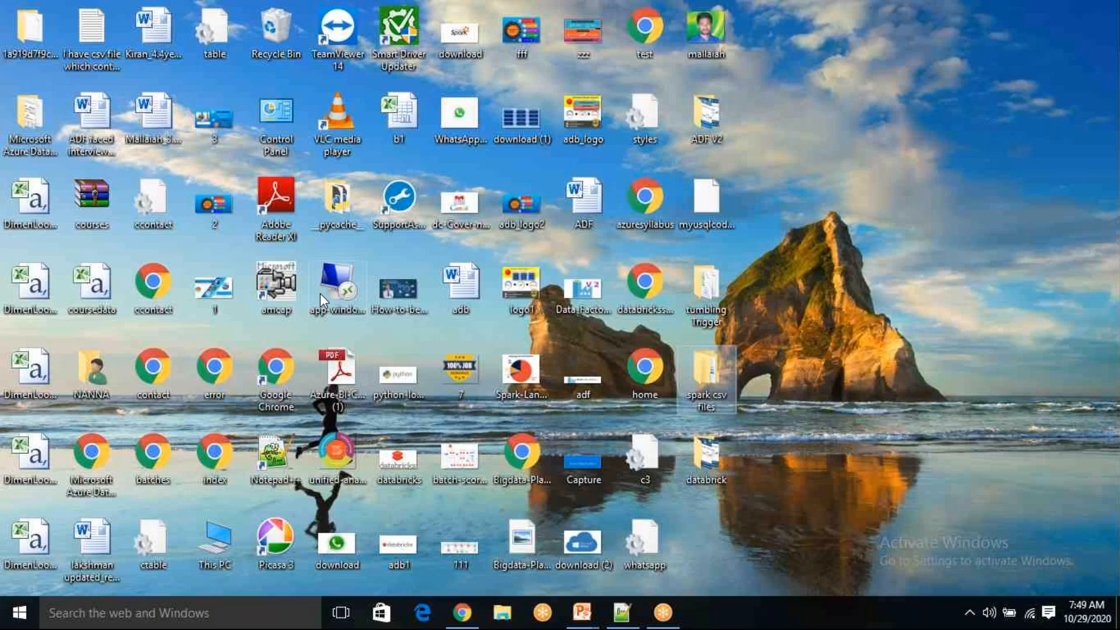
click(479, 621)
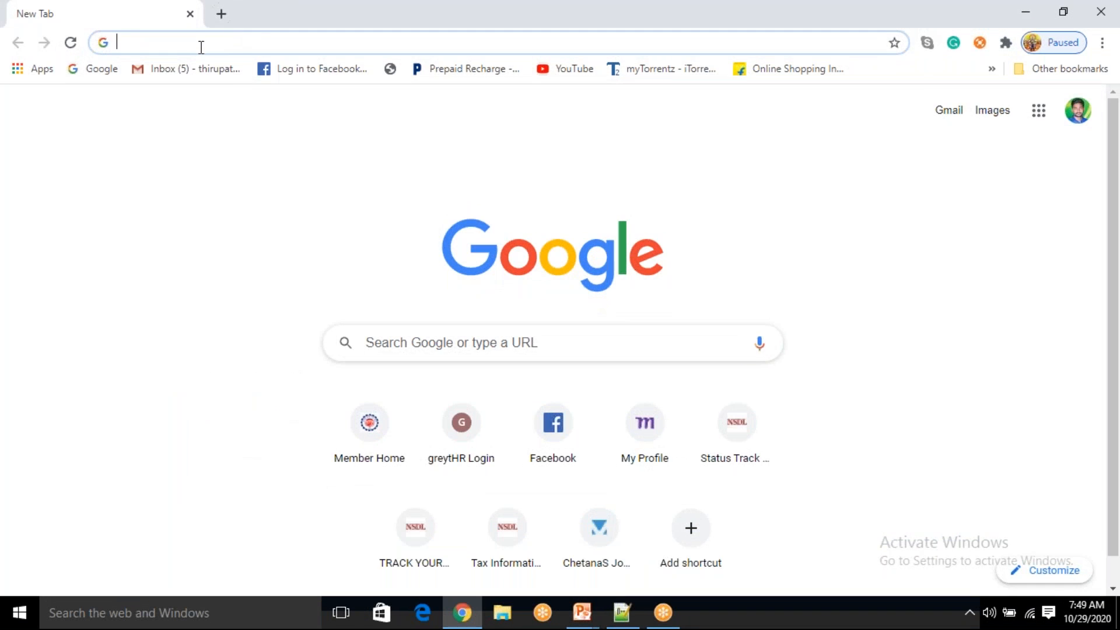
text(p)
key(Return)
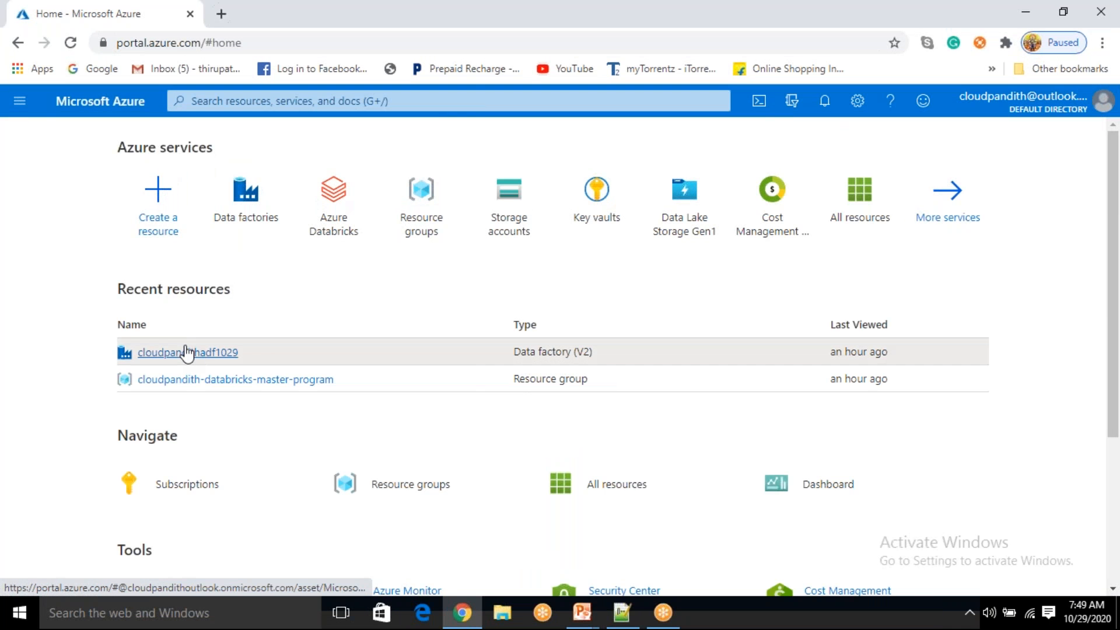
click(185, 353)
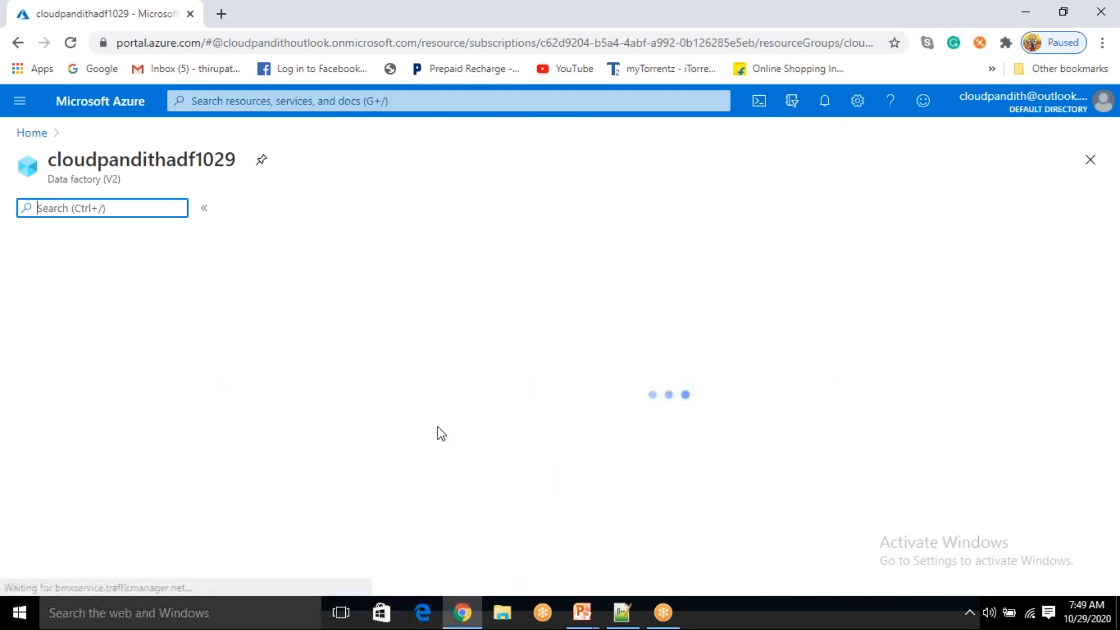
click(675, 450)
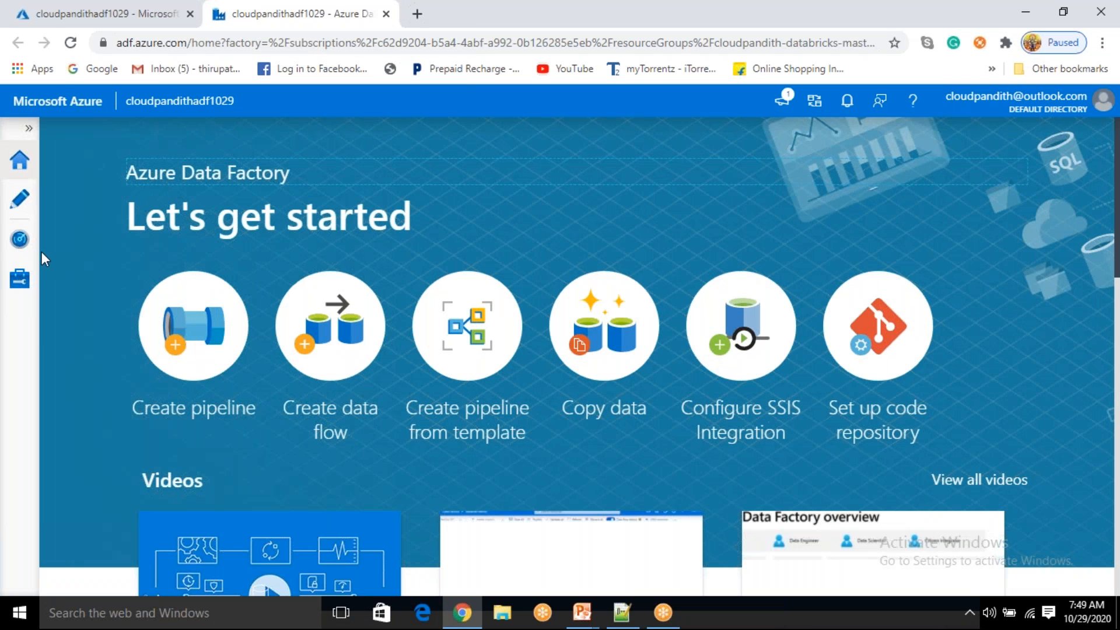
Create a global parameter called name, of type String, with the value cloudpandith.com.
click(25, 288)
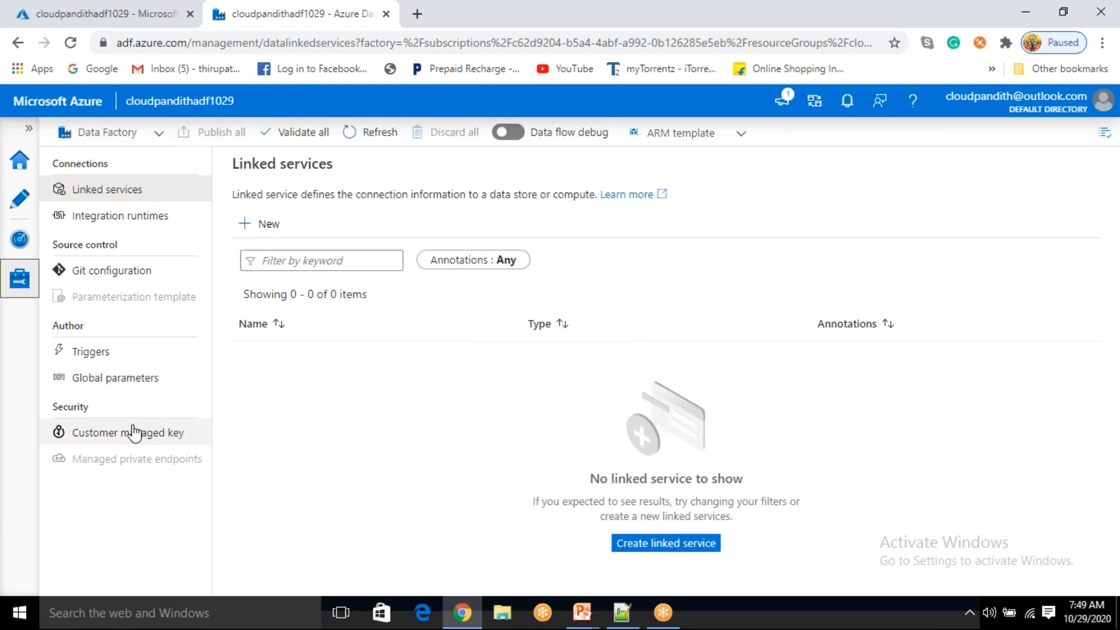
click(92, 381)
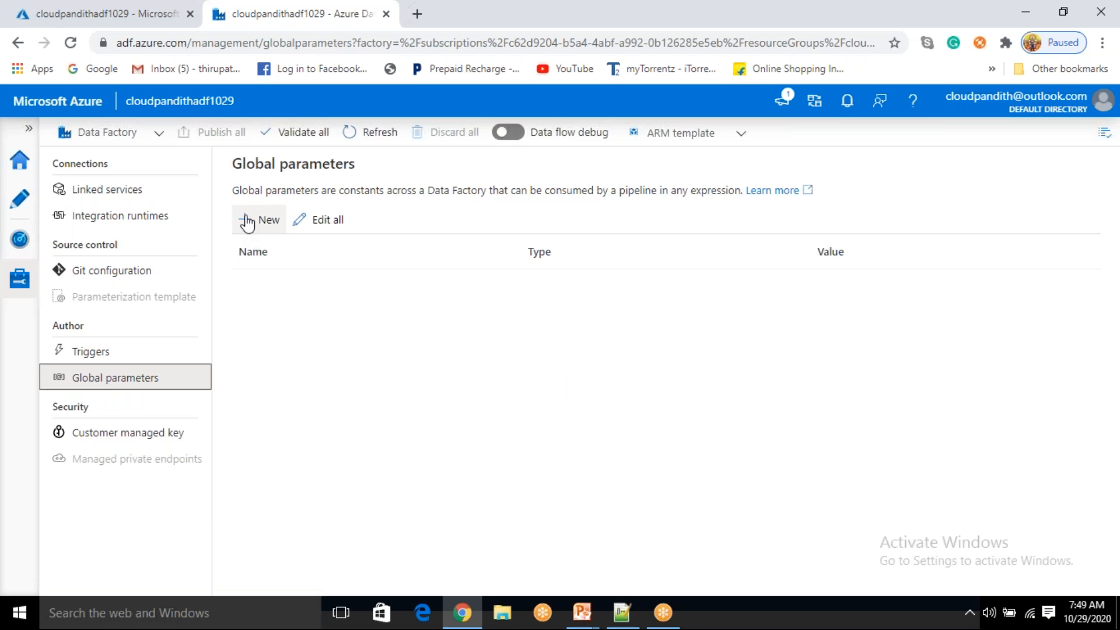
click(252, 220)
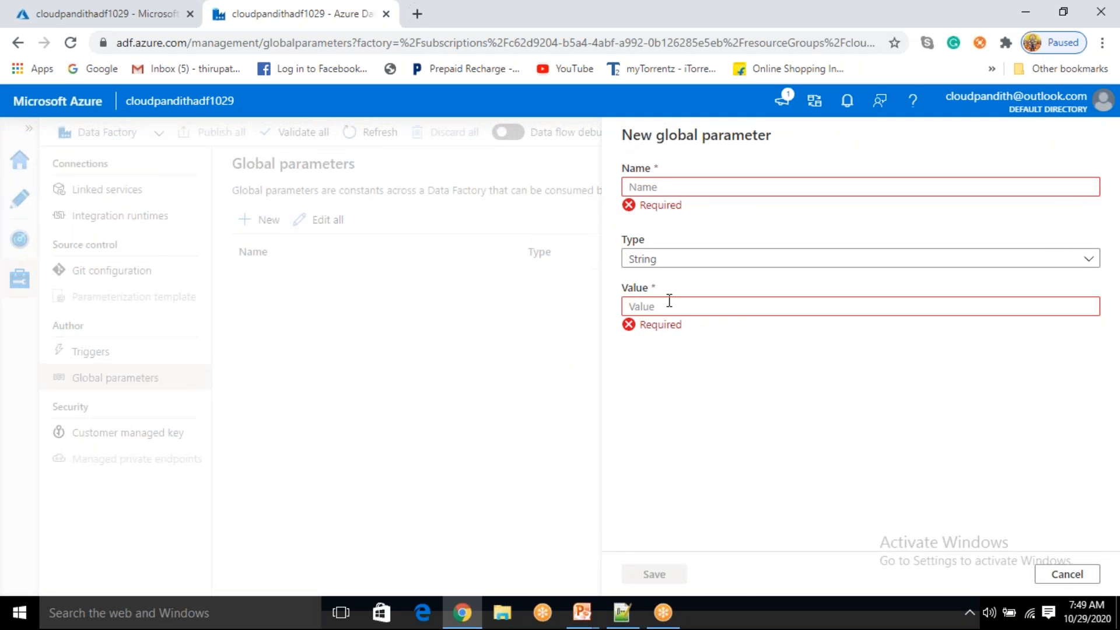
click(641, 186)
text(name)
key(Tab)
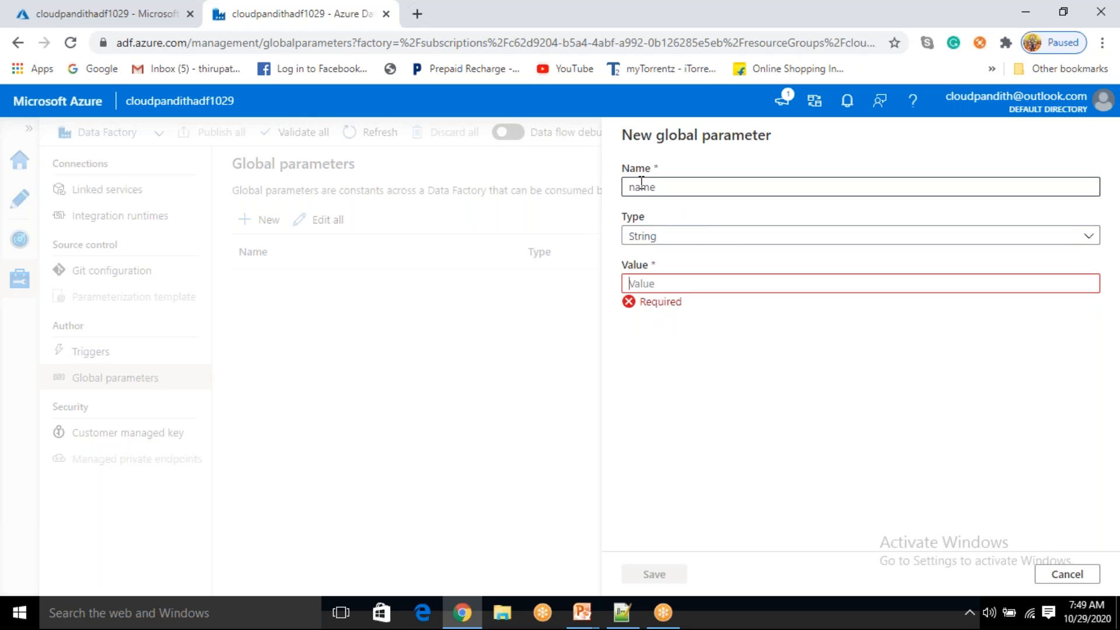
text(cloudpandith)
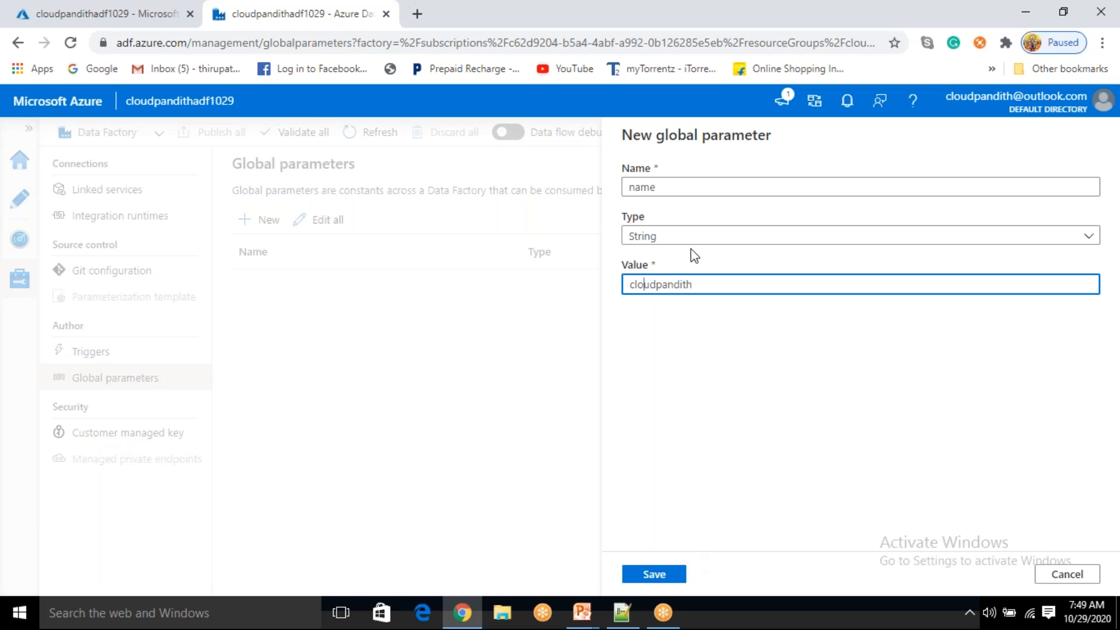
text(.com)
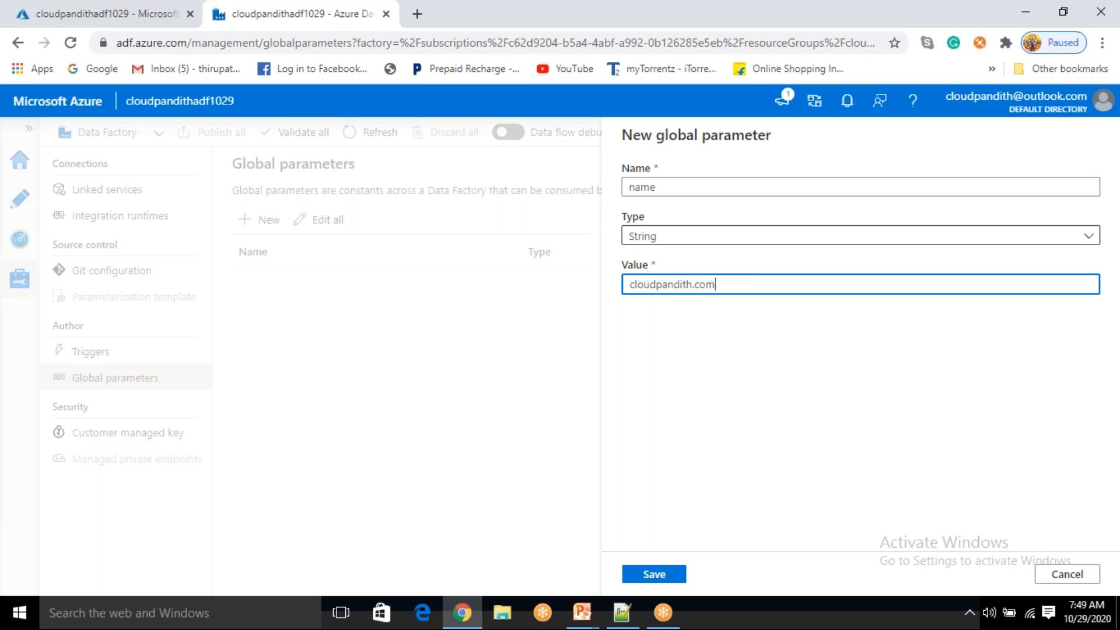
click(680, 578)
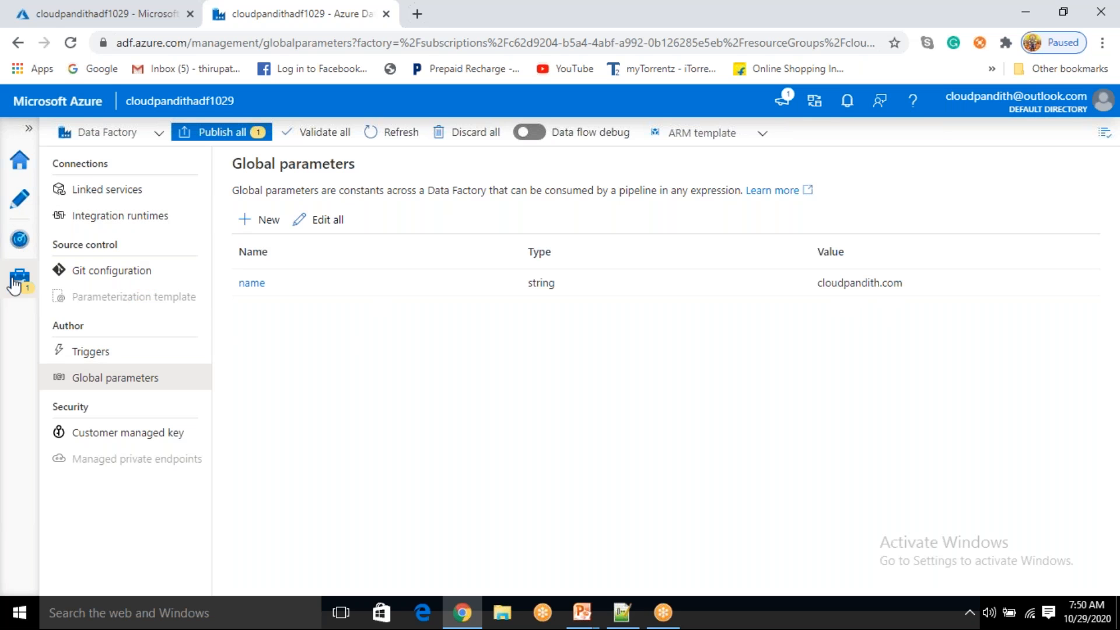
Create a new pipeline with its default name and hide its properties pane.
click(26, 207)
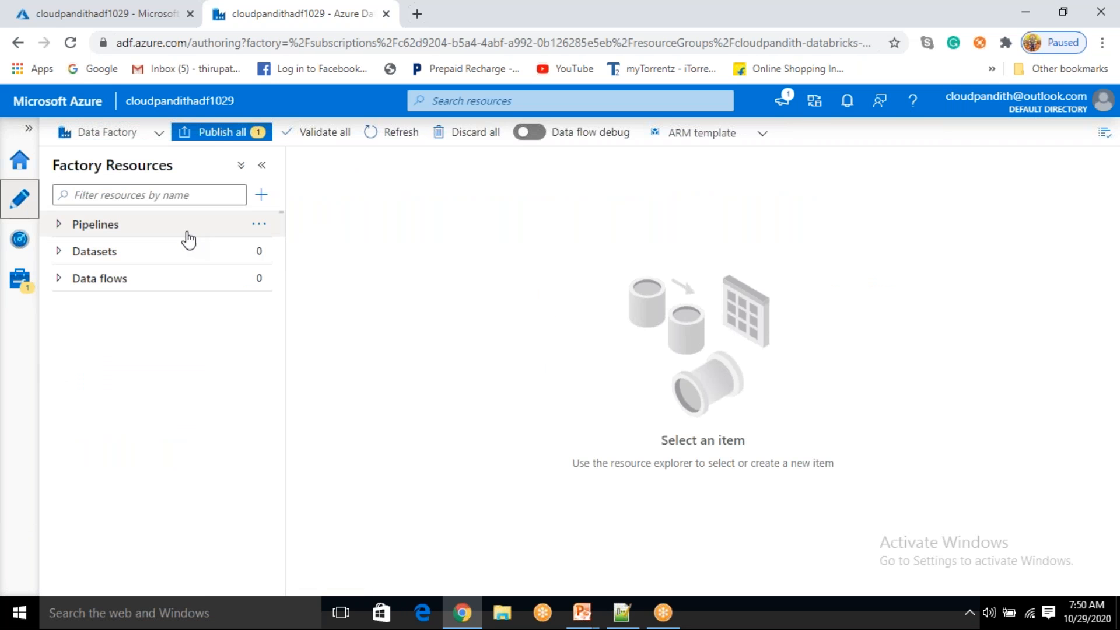
click(257, 224)
click(275, 249)
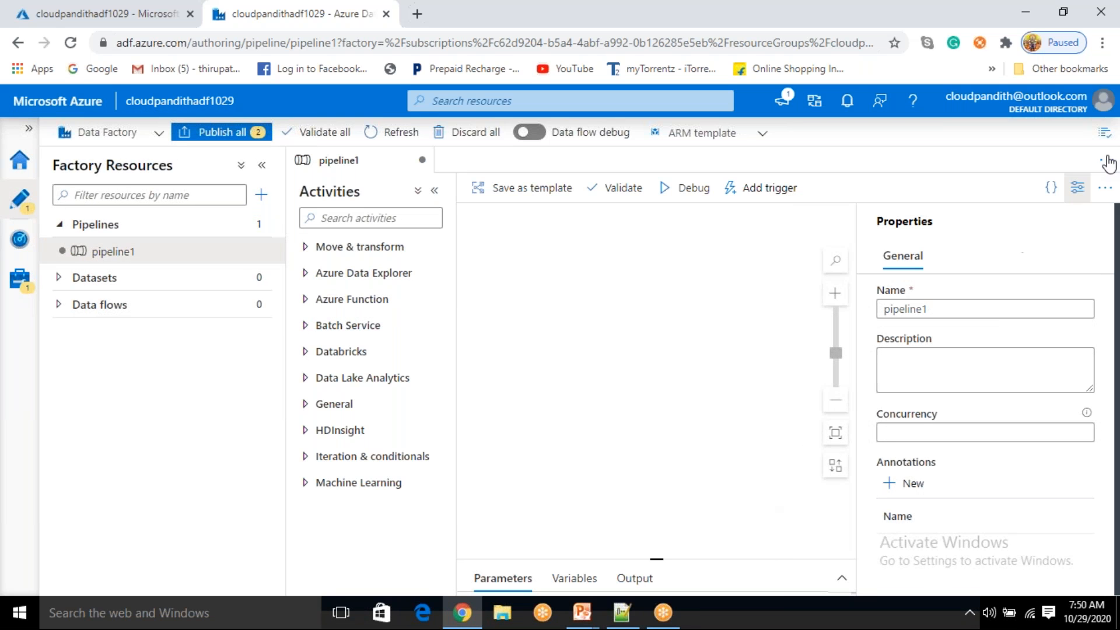
click(1078, 187)
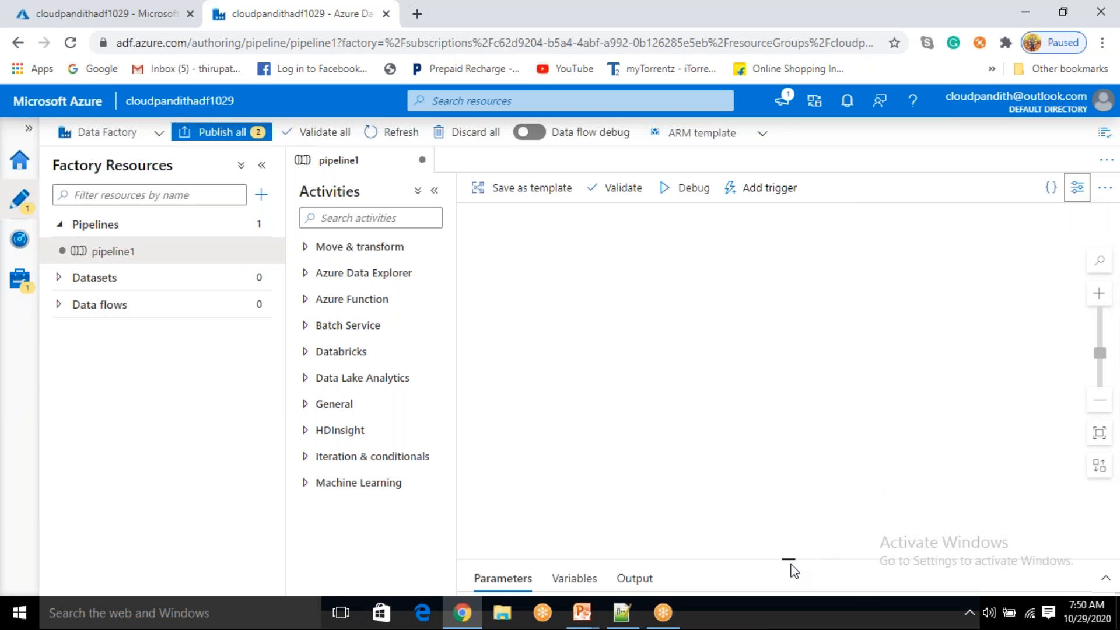
Add a String parameter called foldername with the default value cloudpandith to pipeline1.
click(794, 570)
click(517, 388)
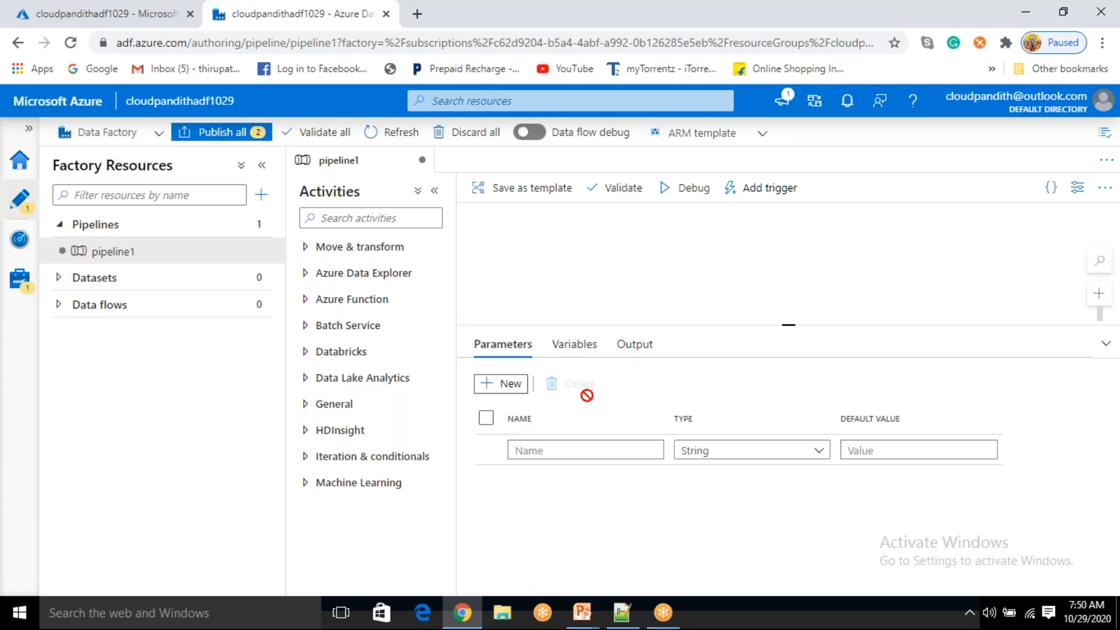
click(552, 450)
text(foldernam)
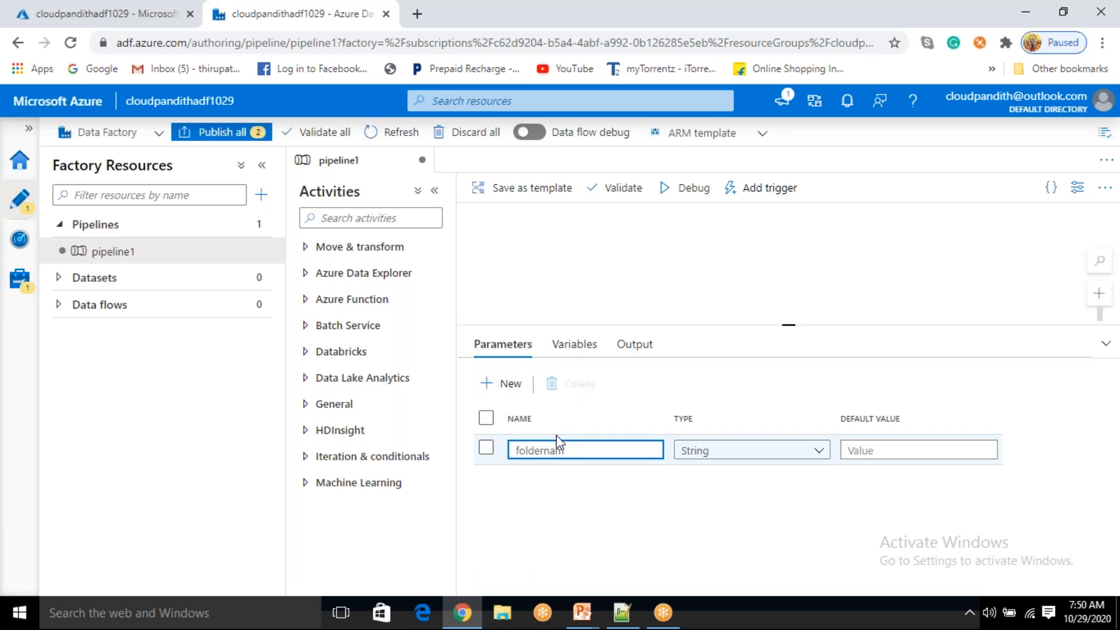
key(Tab)
key(Tab)
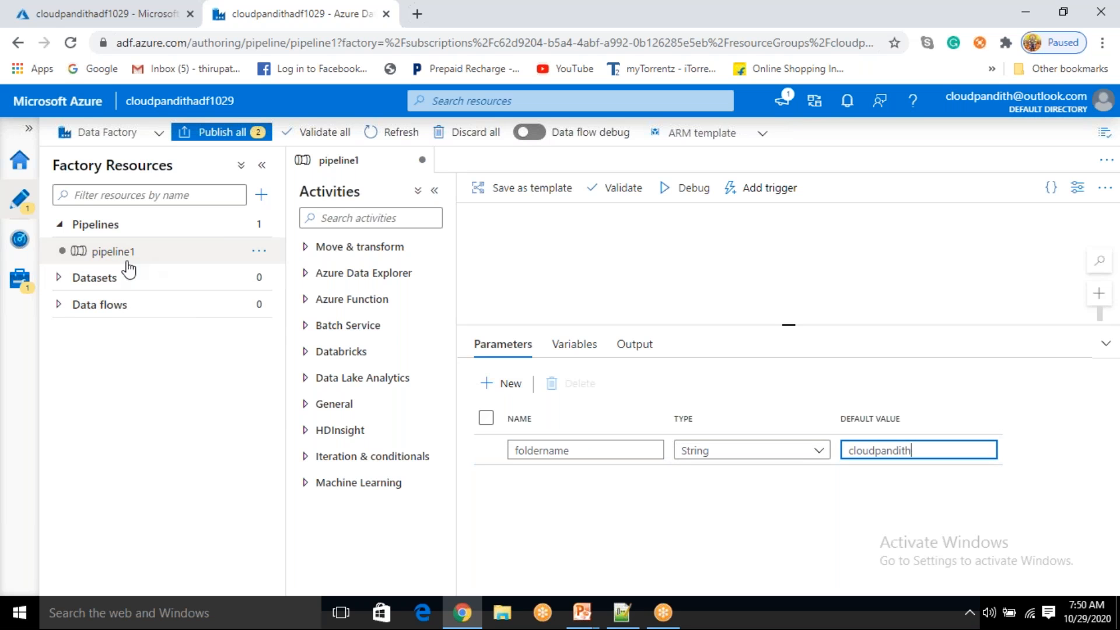
Create a second pipeline, look at its parameters area and go back to pipeline1.
click(257, 198)
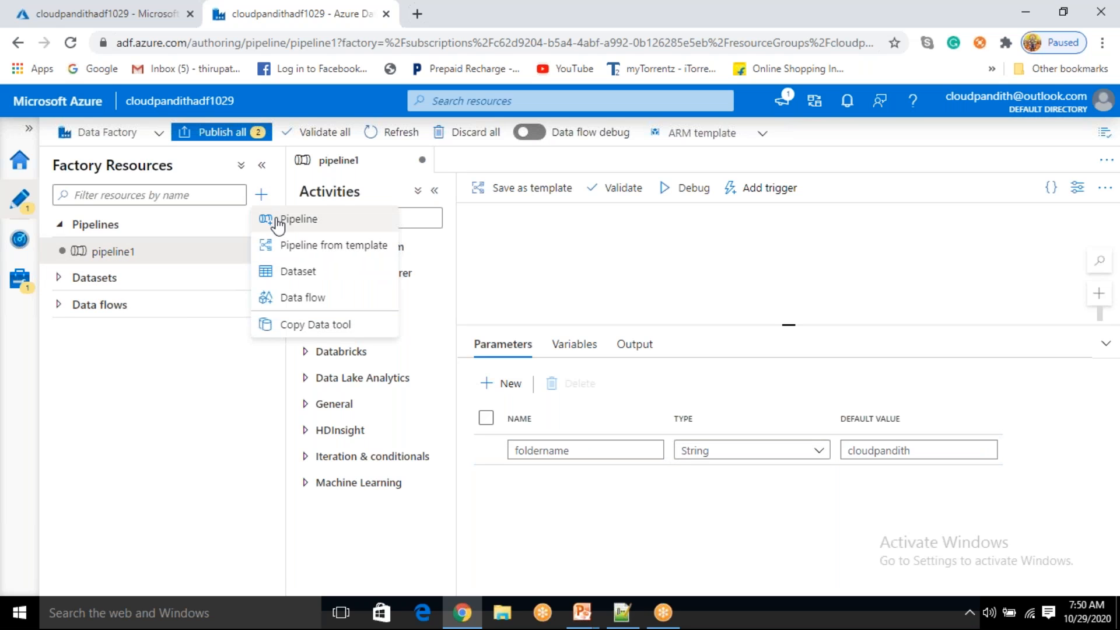
click(273, 218)
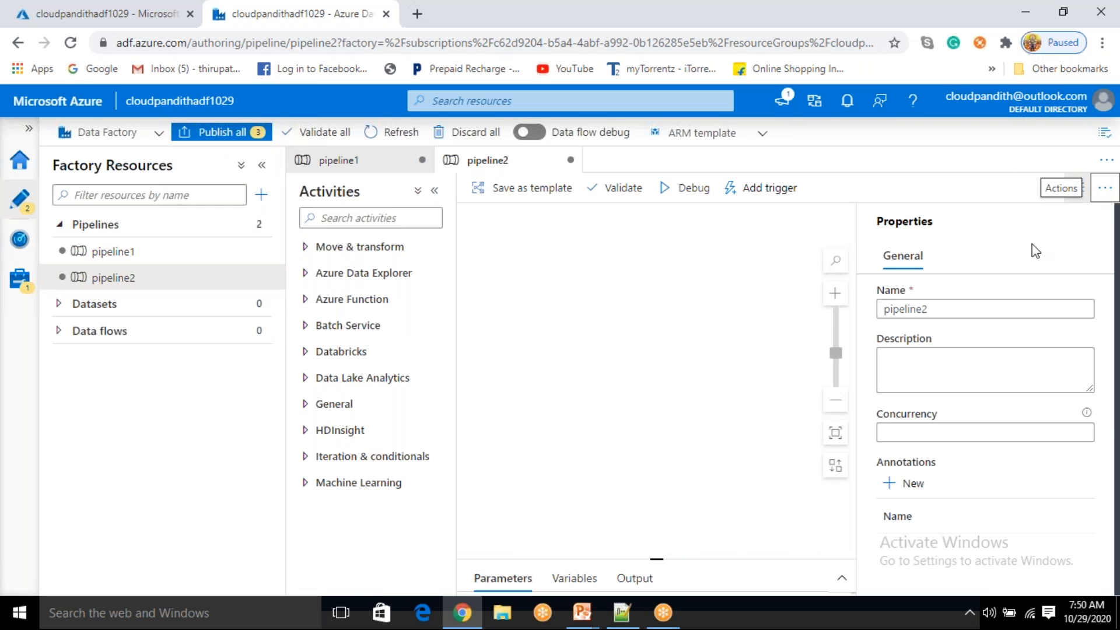
click(1068, 208)
click(790, 560)
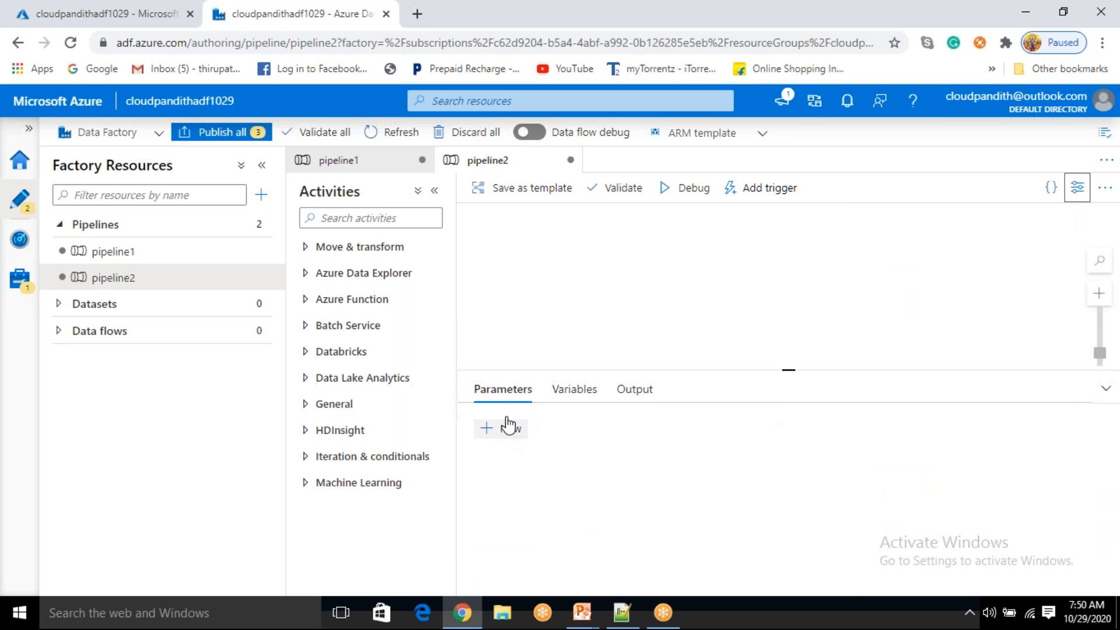
click(163, 255)
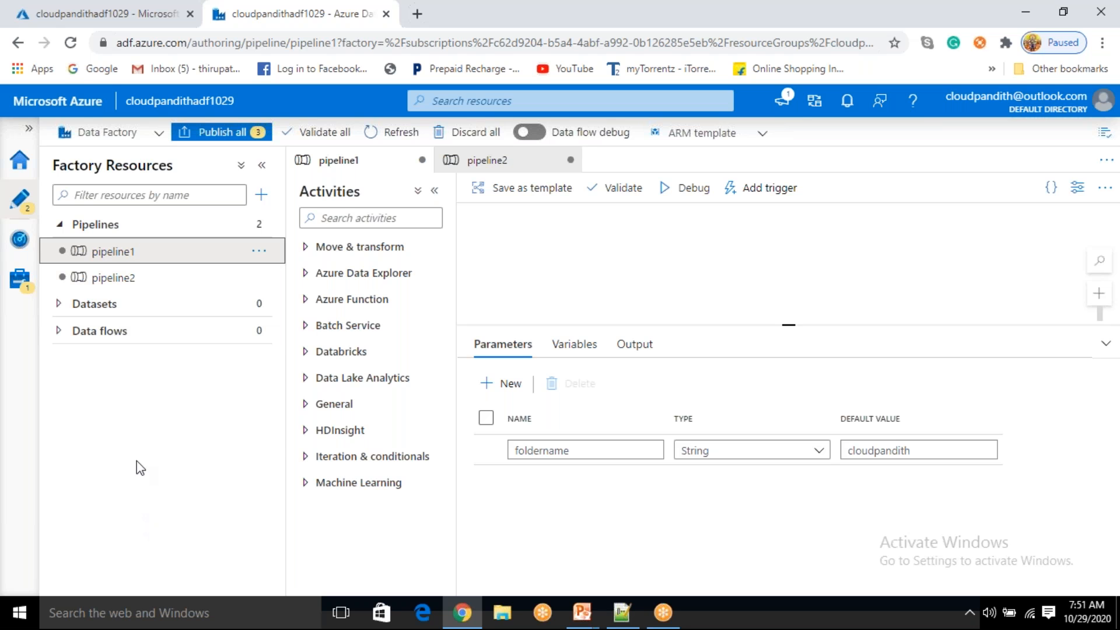
Start a new linked service in the factory's management area, search the data stores for blob and clear the search.
click(19, 284)
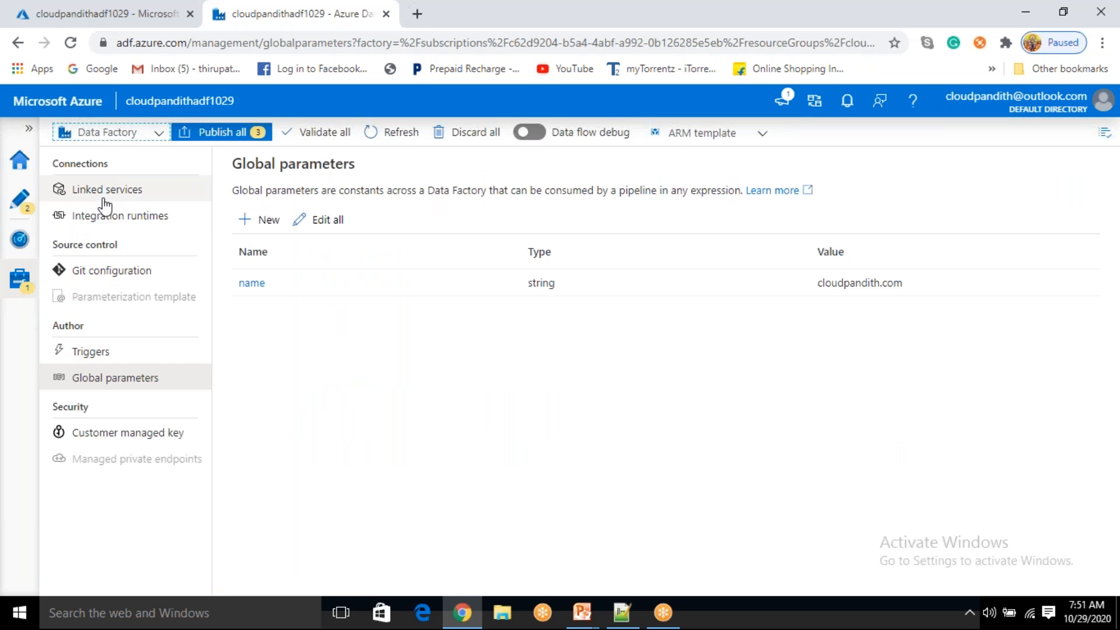
click(104, 198)
click(263, 227)
scroll(878, 340, down, 15)
scroll(866, 404, down, 2)
scroll(866, 404, up, 15)
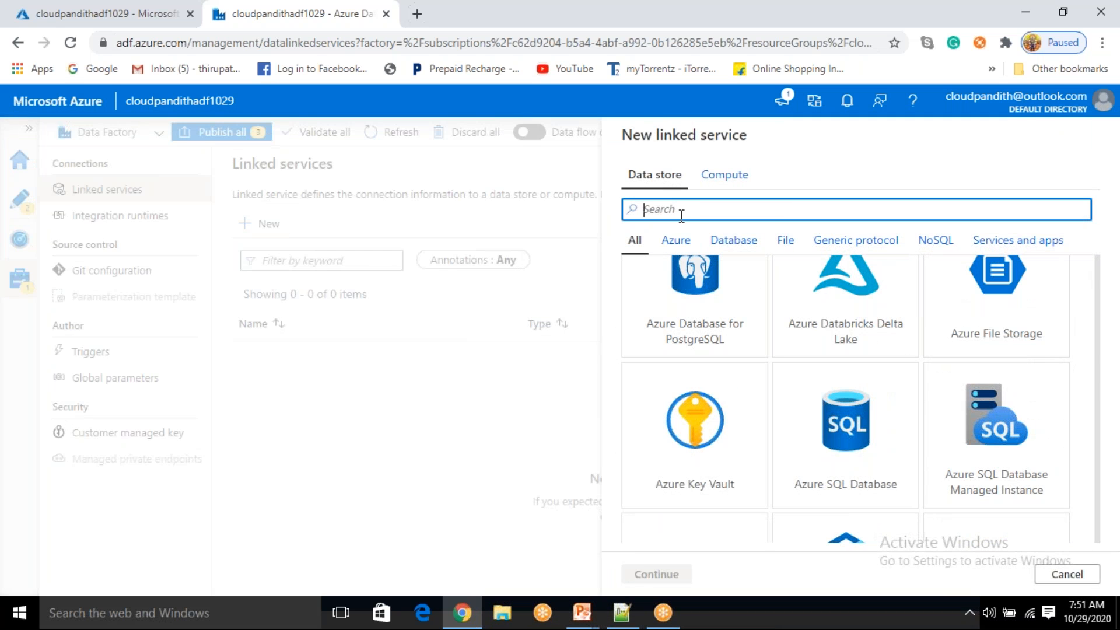
text(blob)
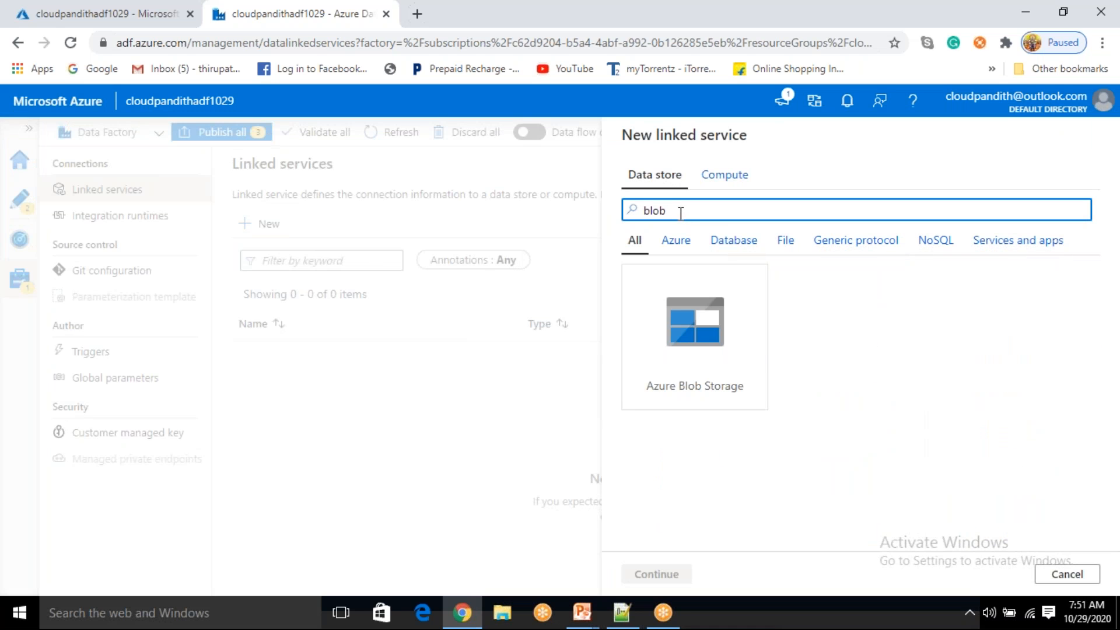
key(BackSpace)
key(BackSpace)
key(BackSpace)
key(BackSpace)
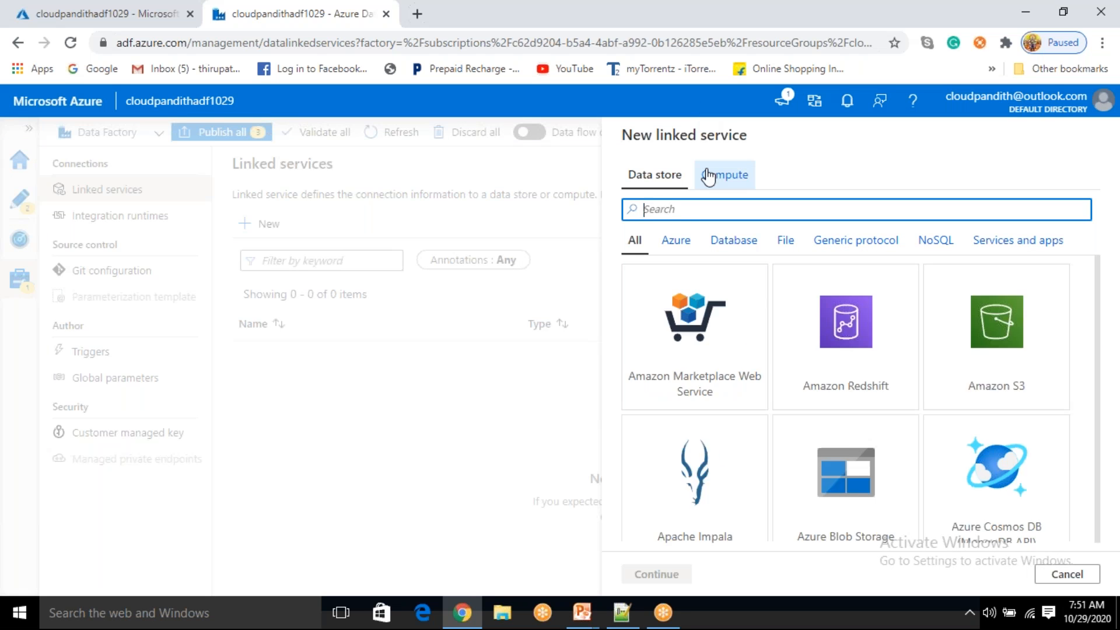
Search the data stores for "sql da" and choose Azure SQL Database for the new linked service.
text(sql da)
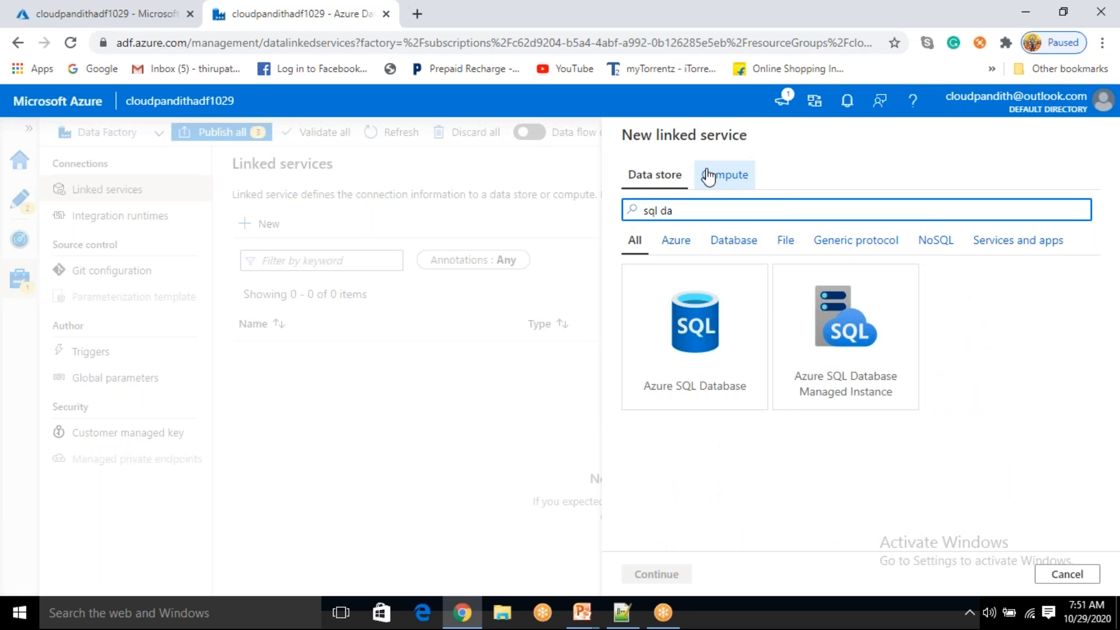
click(700, 329)
click(664, 576)
scroll(678, 298, down, 1)
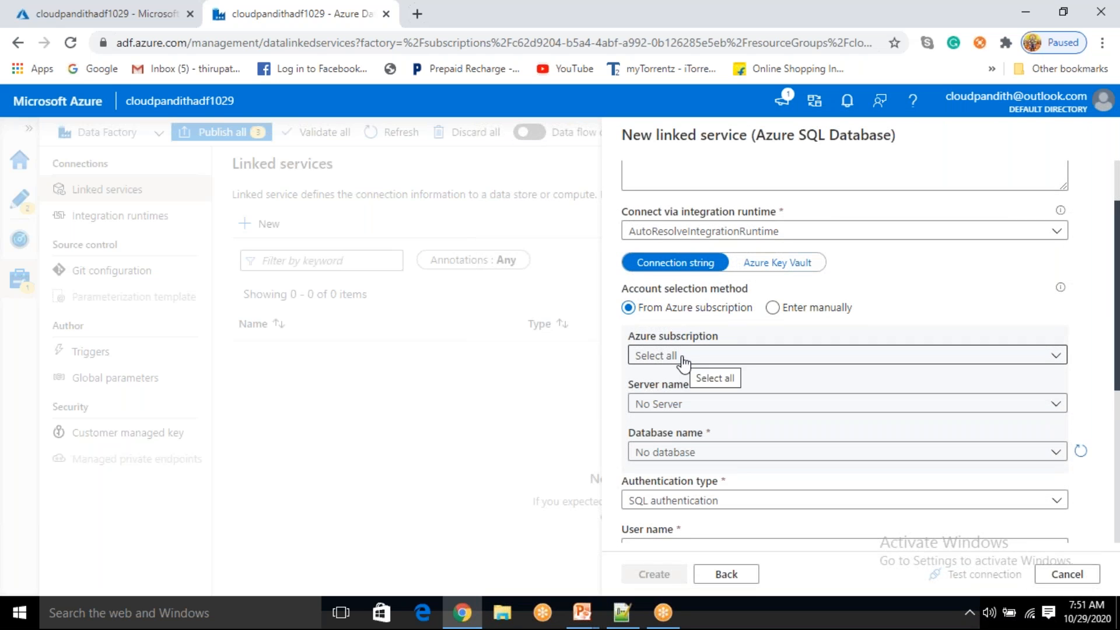
Examine the server, database, user name and password fields of the Azure SQL Database linked service and cancel it.
click(688, 404)
click(708, 422)
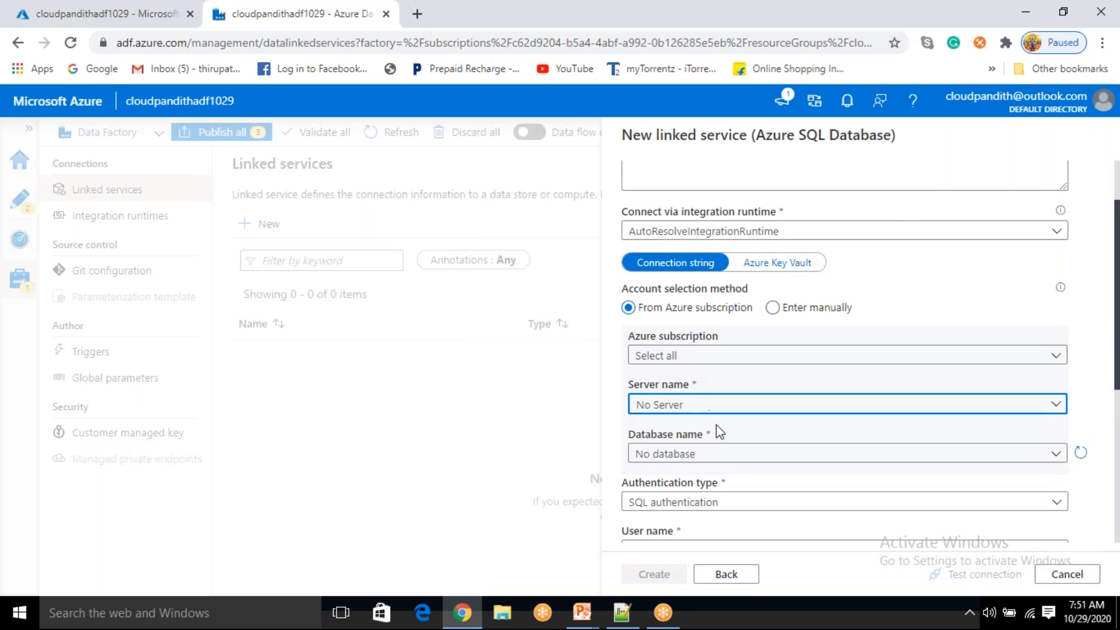
scroll(703, 432, down, 4)
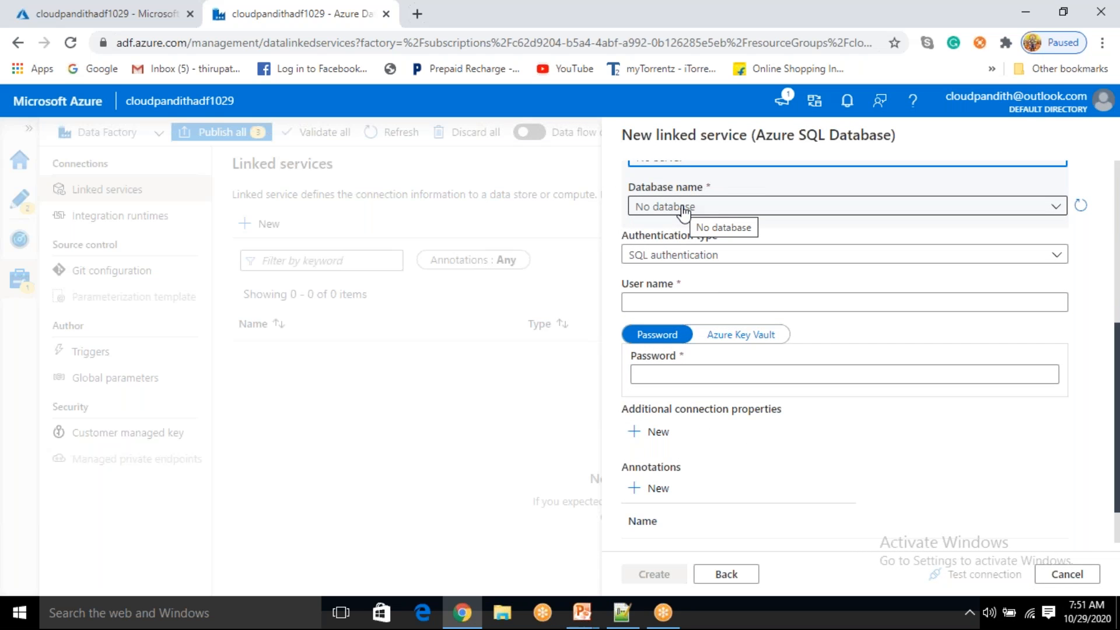
click(691, 302)
click(671, 375)
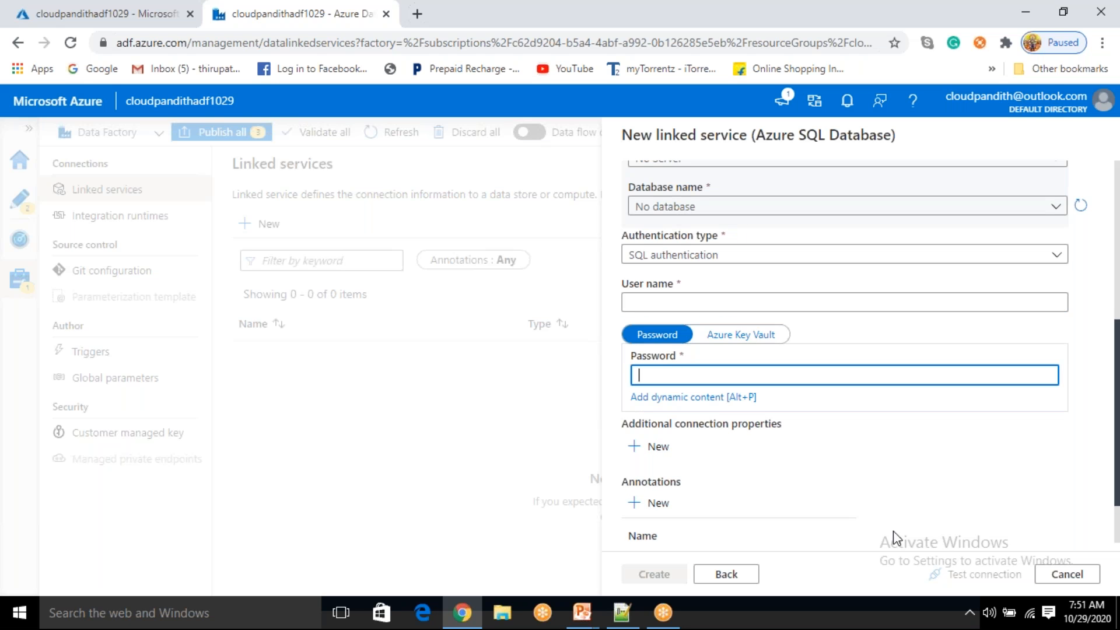
click(1060, 575)
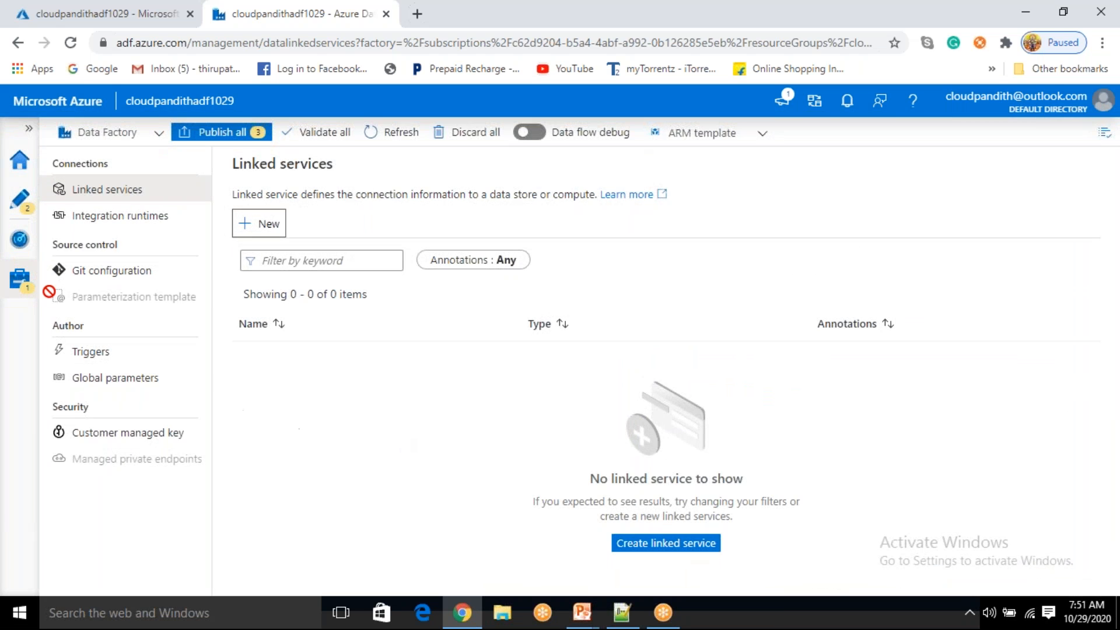
Start a new dataset in the factory's authoring area and choose Azure Blob Storage as its data store.
click(21, 210)
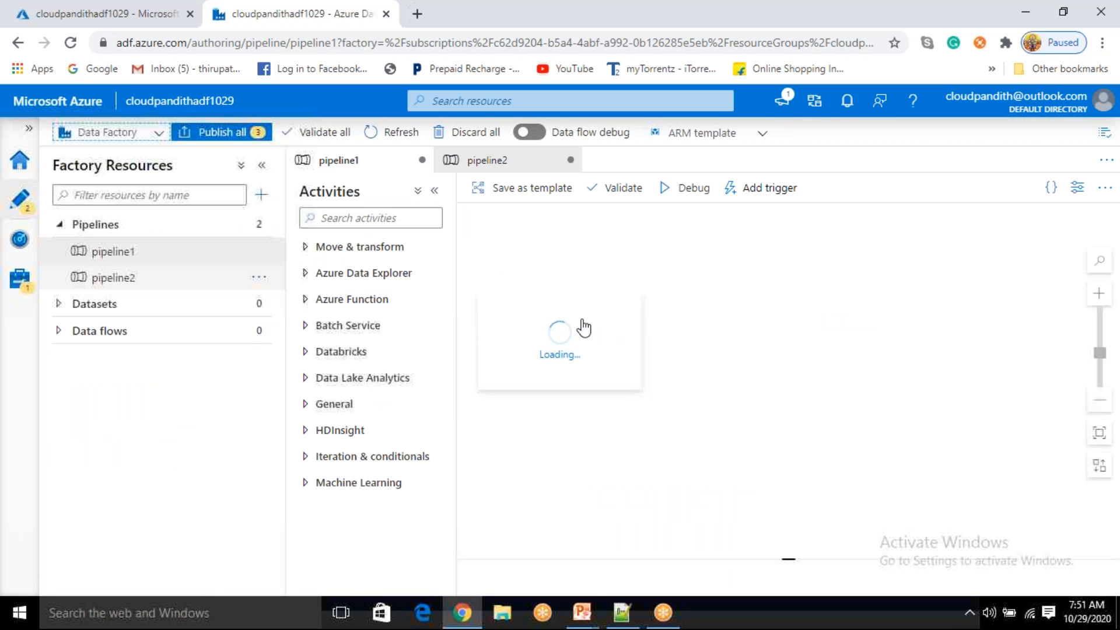
click(262, 308)
click(280, 327)
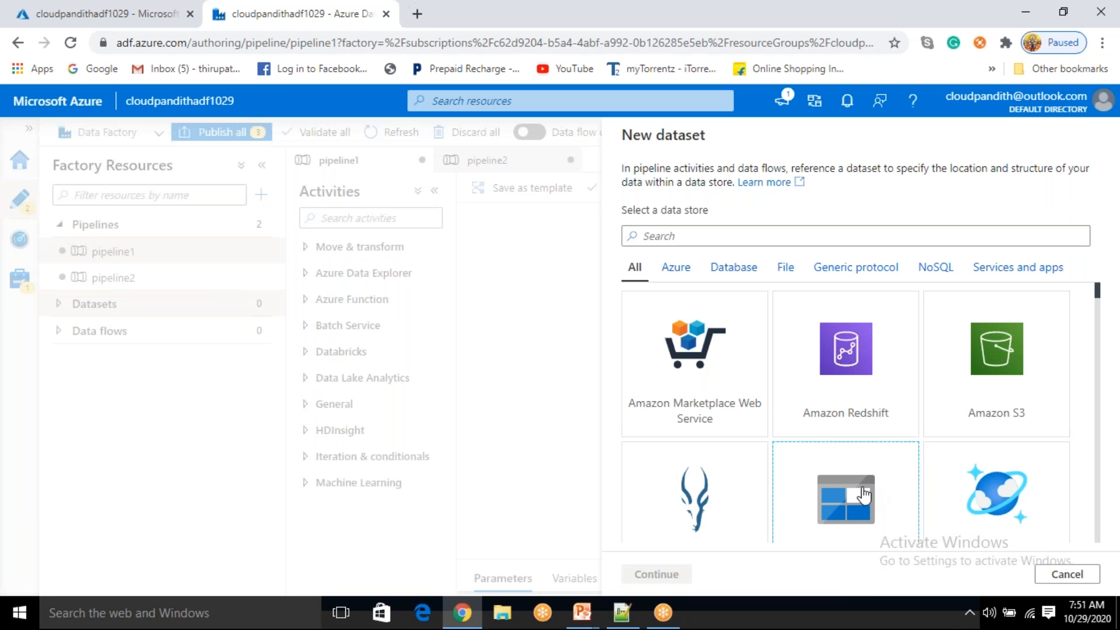
click(824, 449)
scroll(824, 448, down, 3)
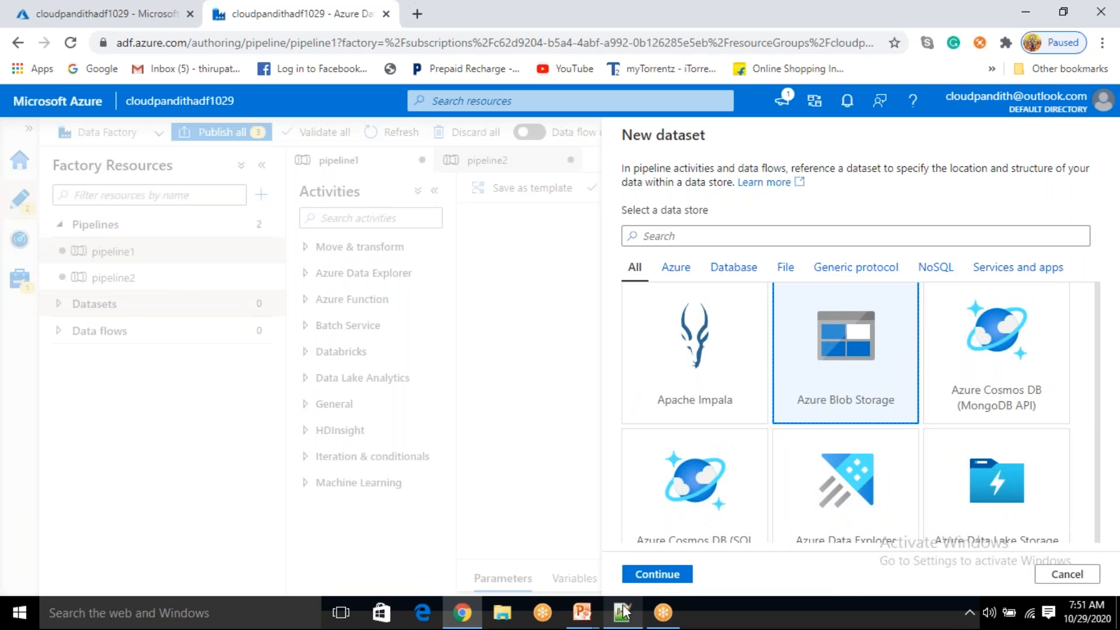
click(659, 576)
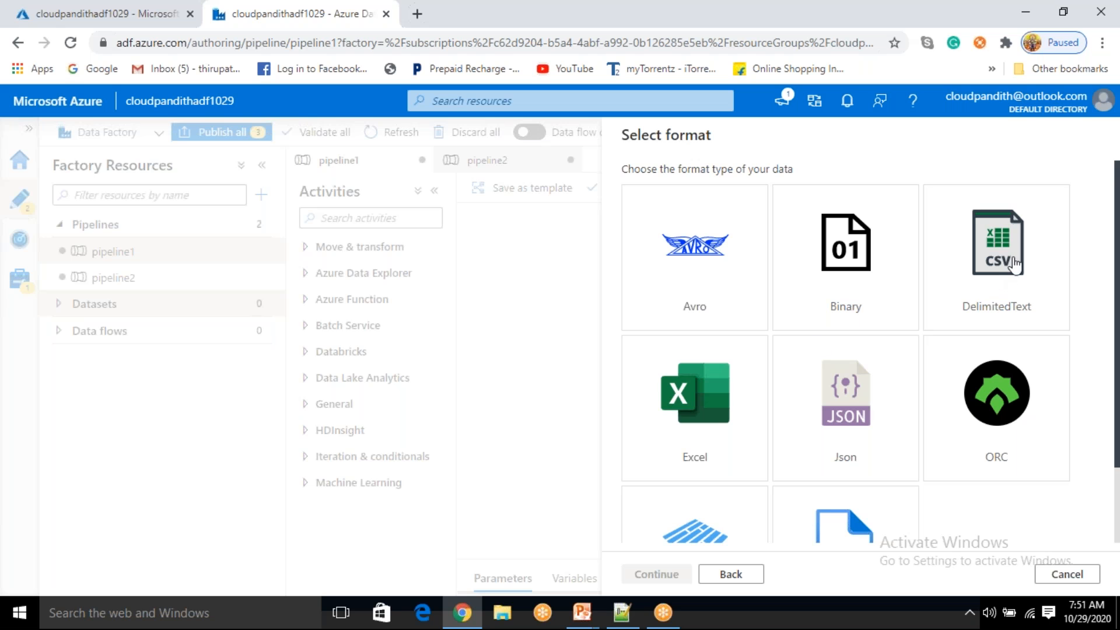
Choose DelimitedText as the format of the new blob storage dataset.
scroll(904, 394, down, 2)
scroll(951, 367, up, 2)
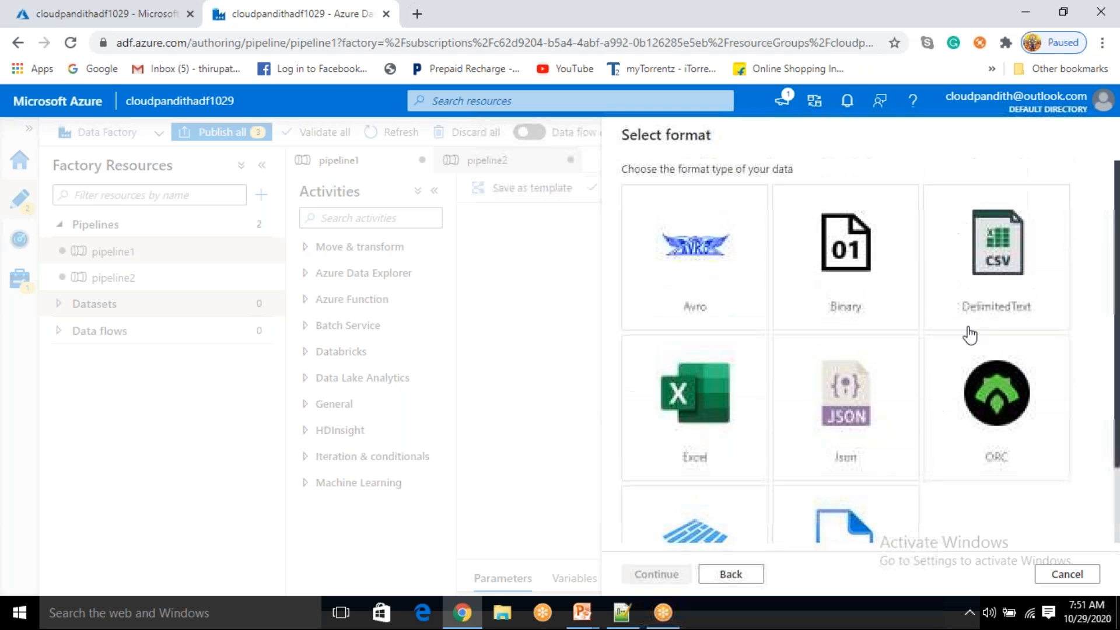
click(988, 298)
click(675, 574)
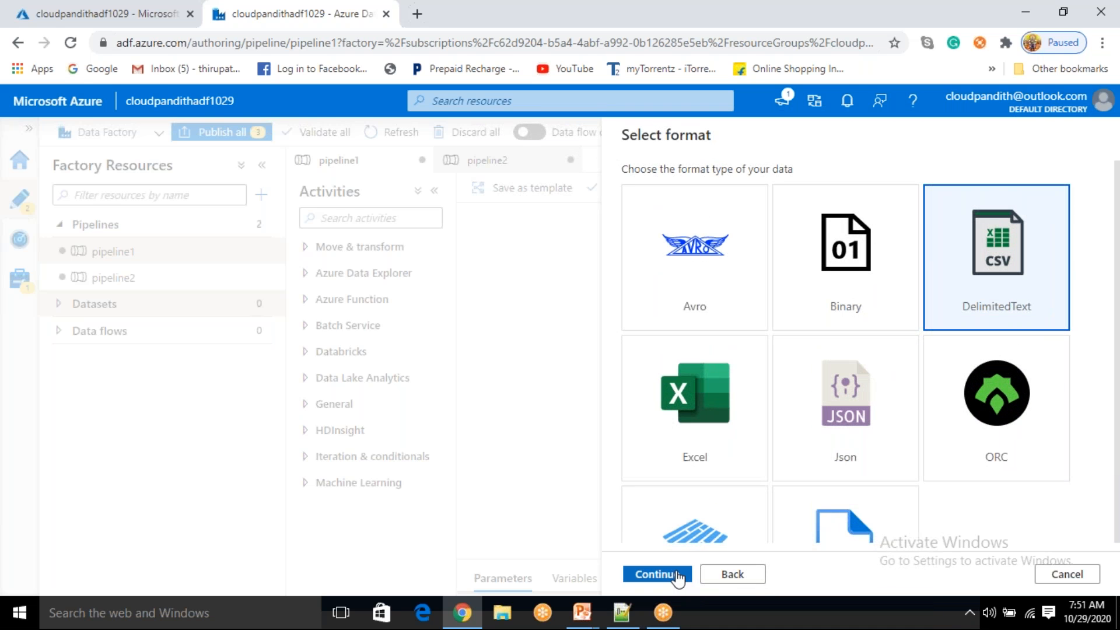
Name the new dataset blobdataset.
drag(698, 188, 600, 180)
key(BackSpace)
text(h)
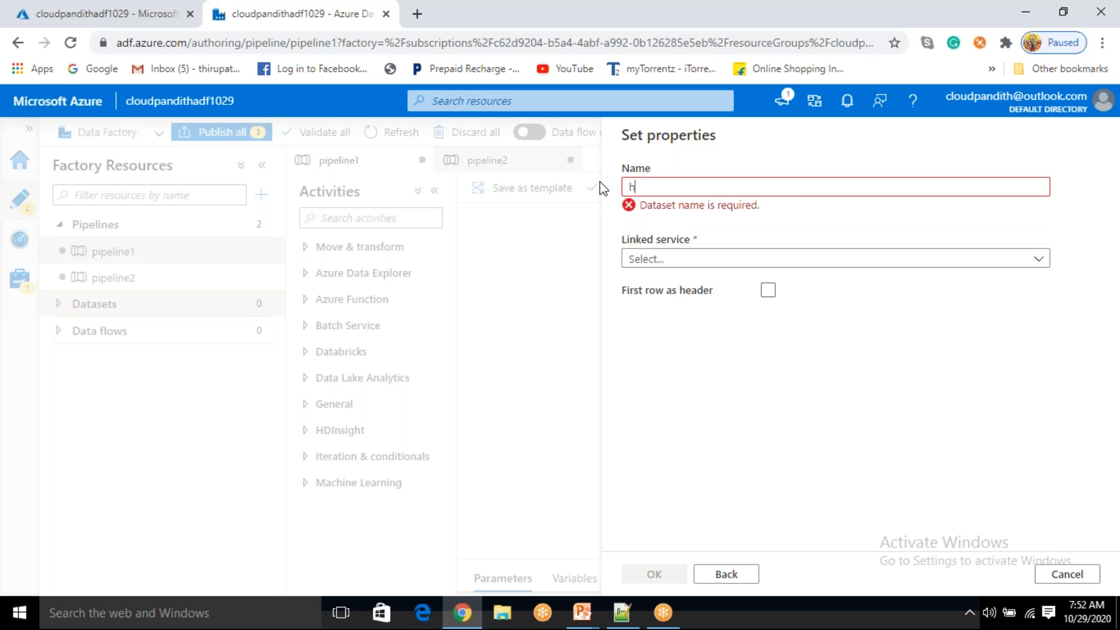
key(BackSpace)
text(blob)
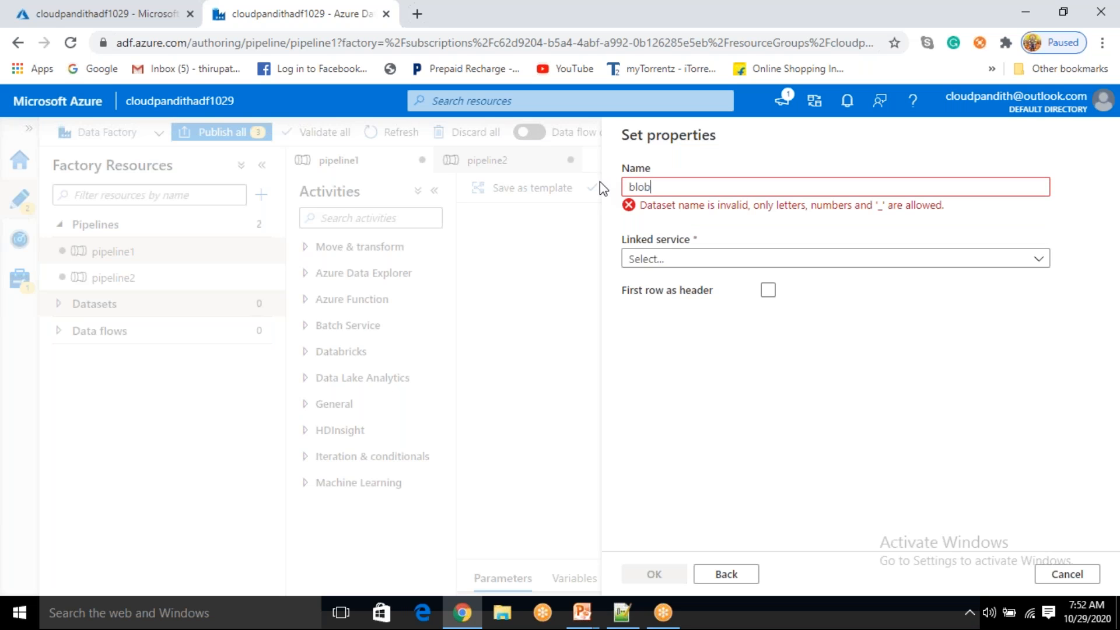
text(dataset)
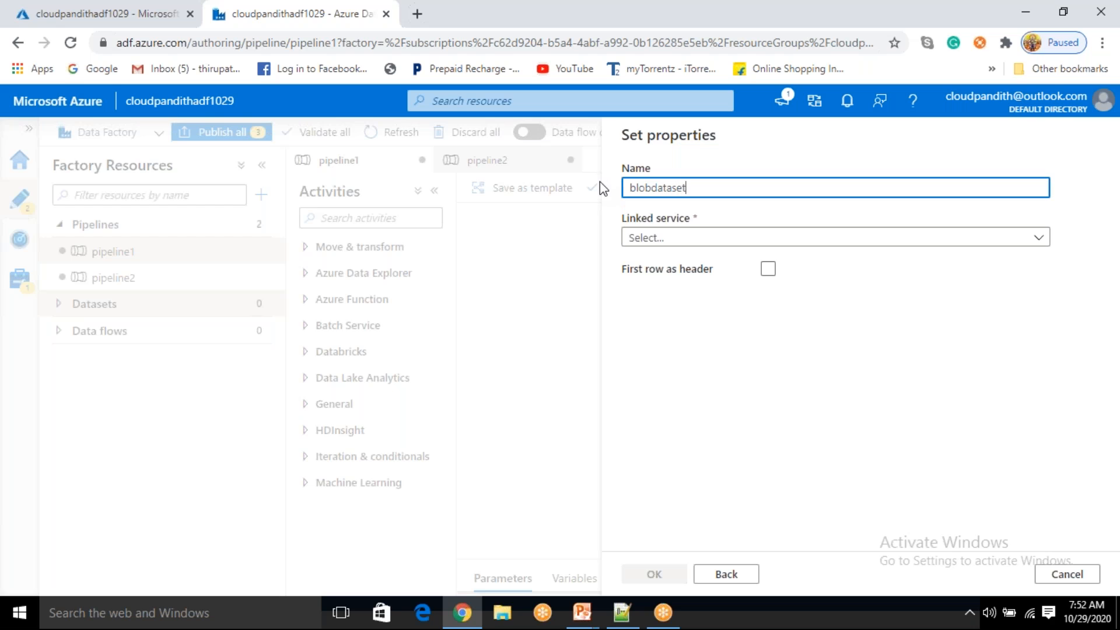
Look at the linked service choices for the new dataset and cancel its creation.
click(678, 238)
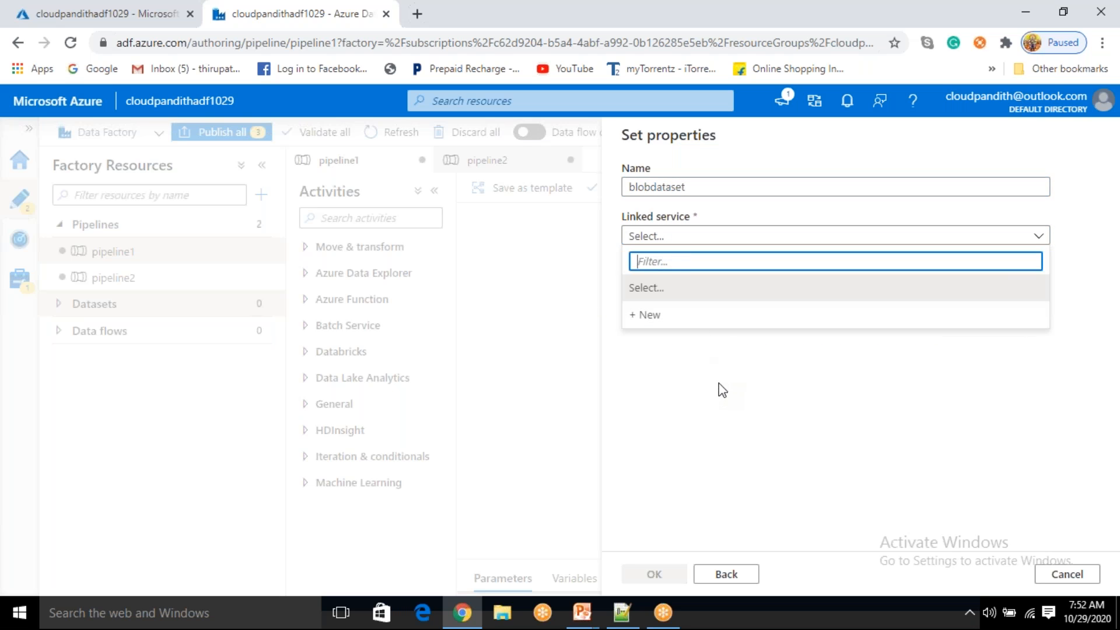
click(720, 392)
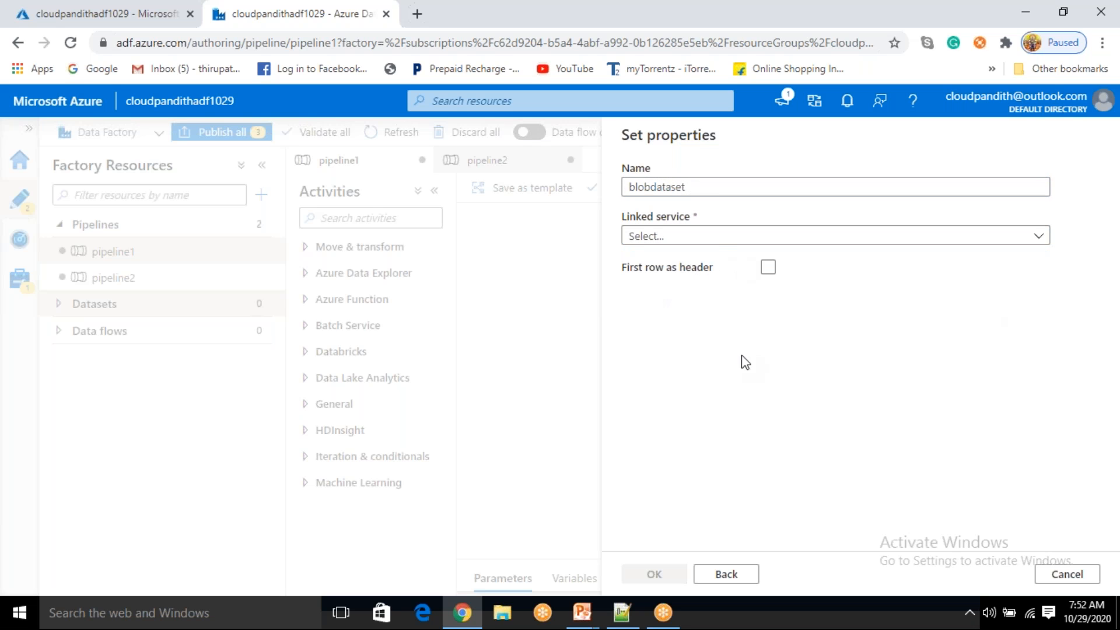
click(722, 236)
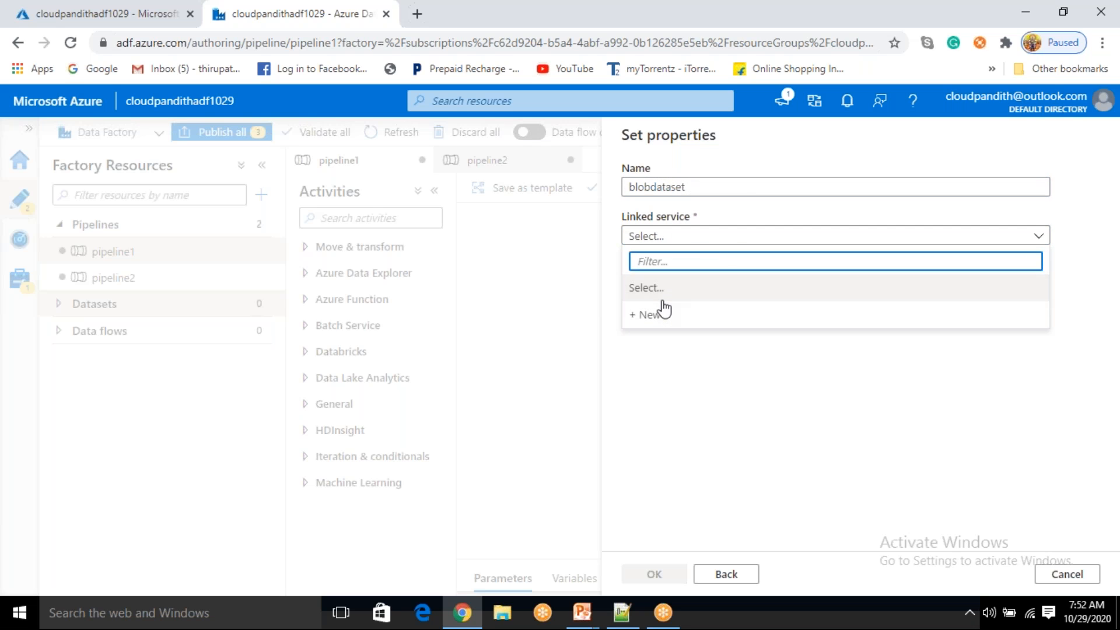
click(646, 379)
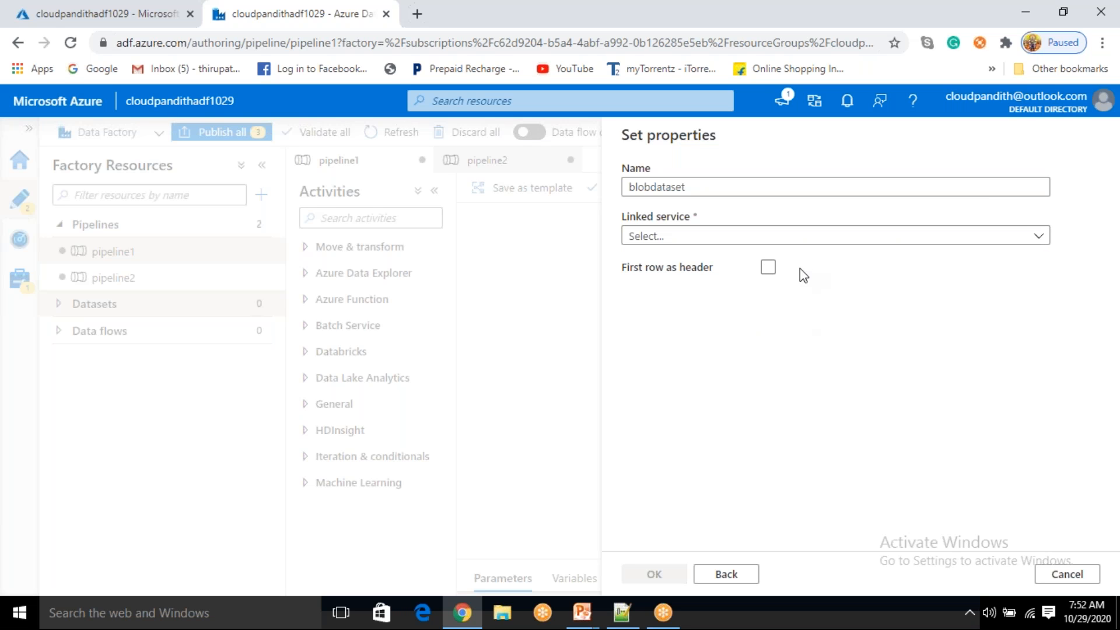
click(1074, 575)
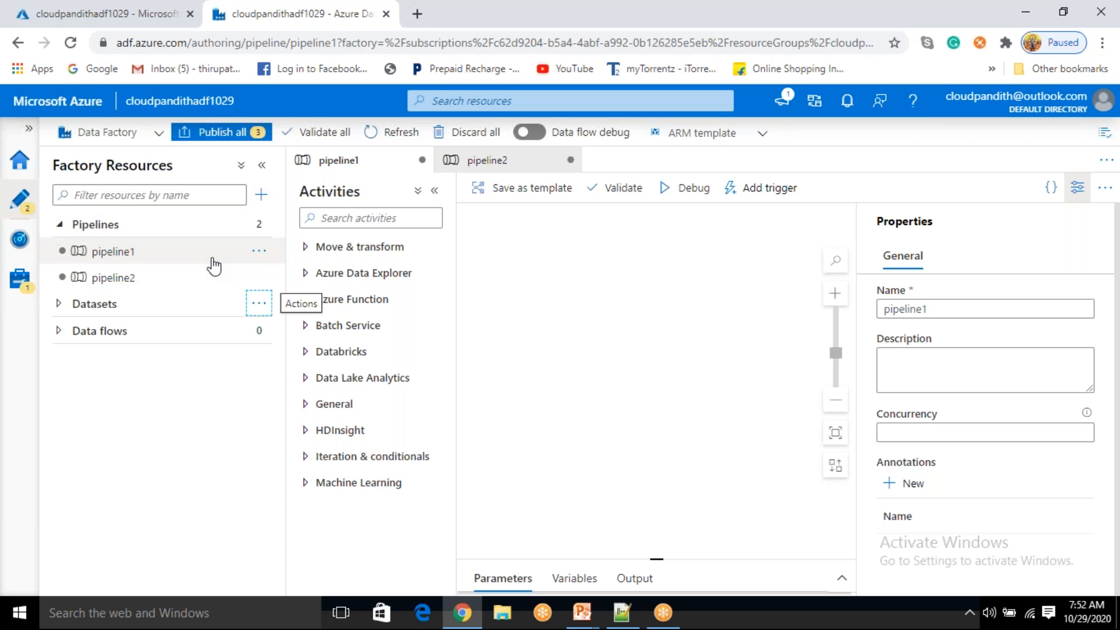
Add a Copy data activity from the Move & transform group to pipeline1's canvas and hide the pipeline properties.
click(380, 248)
drag(367, 276, 668, 260)
click(1077, 187)
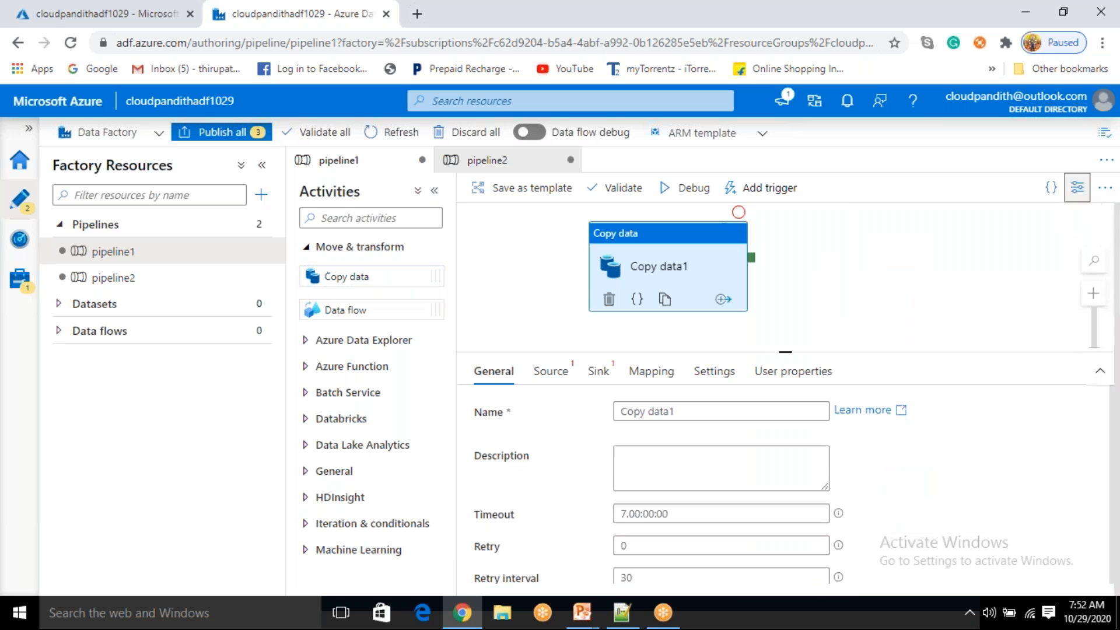
Examine the source, sink and mapping options of the Copy data activity.
click(553, 370)
click(664, 413)
click(601, 370)
click(681, 412)
click(681, 412)
click(567, 374)
click(651, 374)
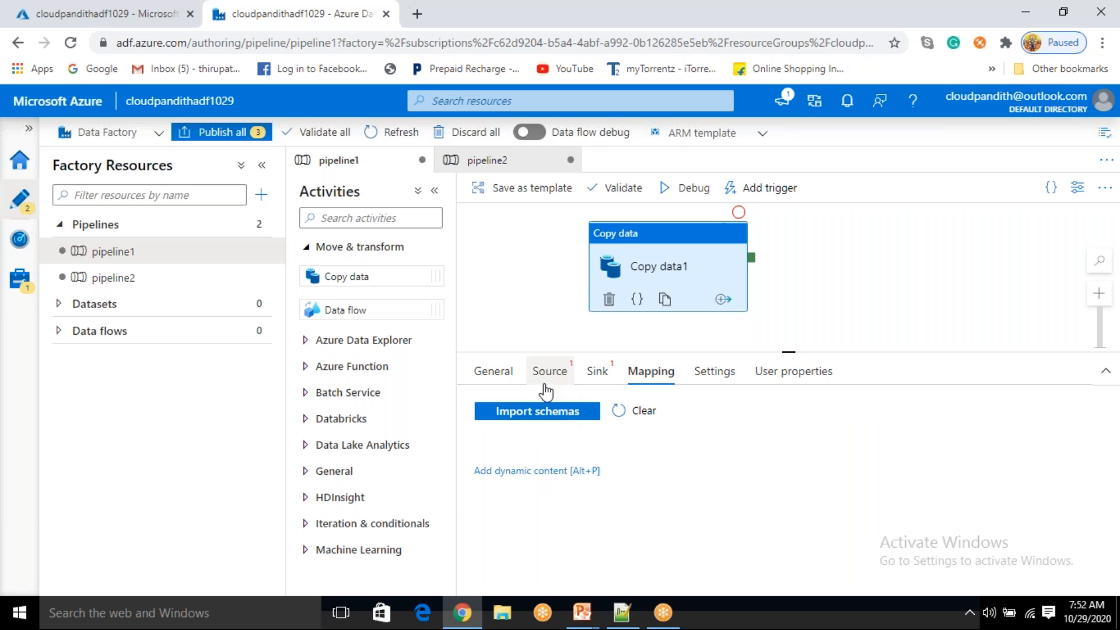
Adjust the degree of copy parallelism in the Copy data activity's settings.
click(721, 374)
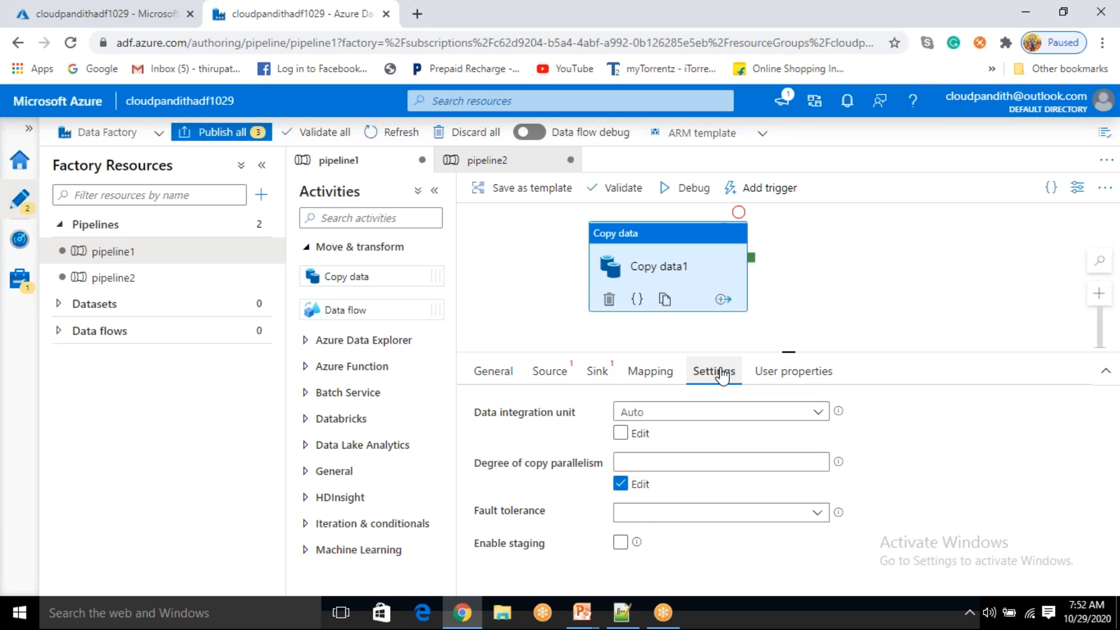
click(815, 458)
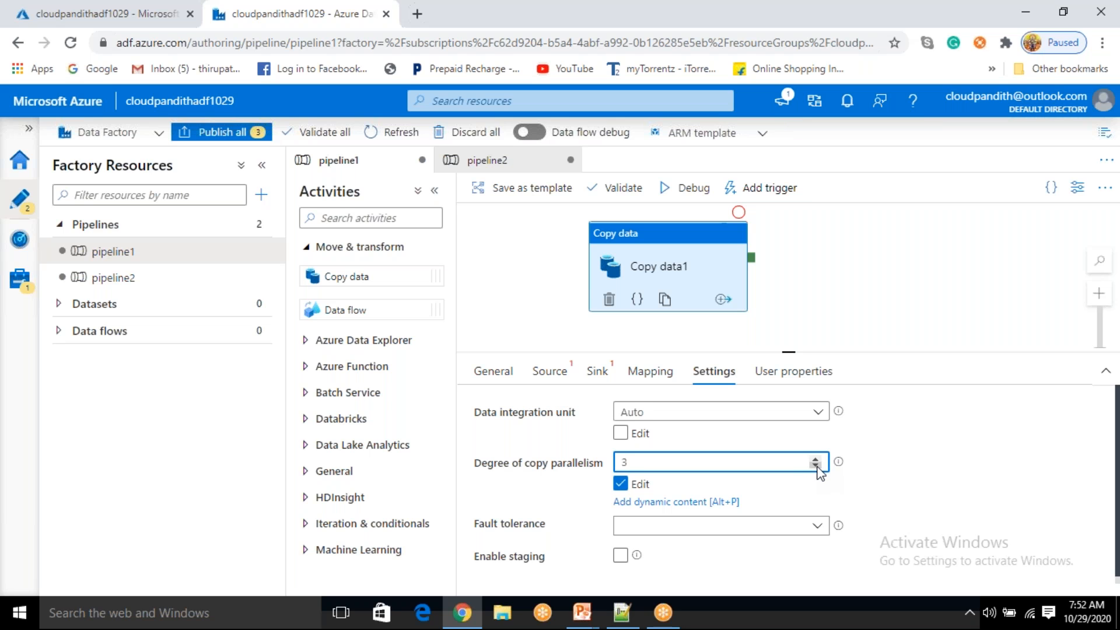
click(816, 461)
Try to auto-generate user properties for the Copy data activity and shift the activity slightly on the canvas.
click(796, 374)
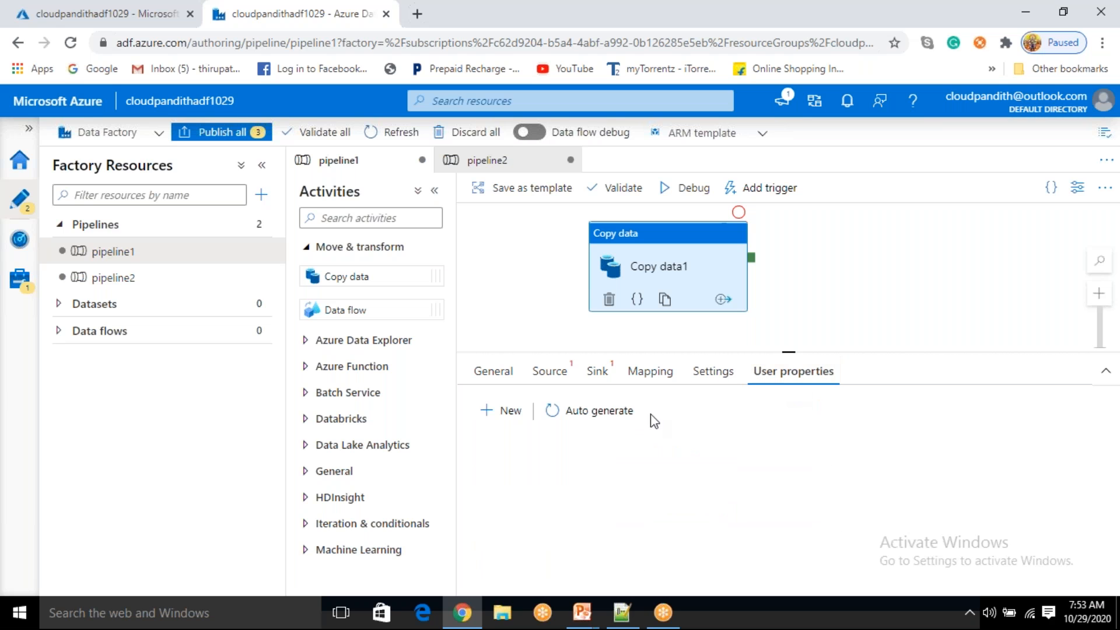
click(584, 415)
drag(662, 262, 674, 268)
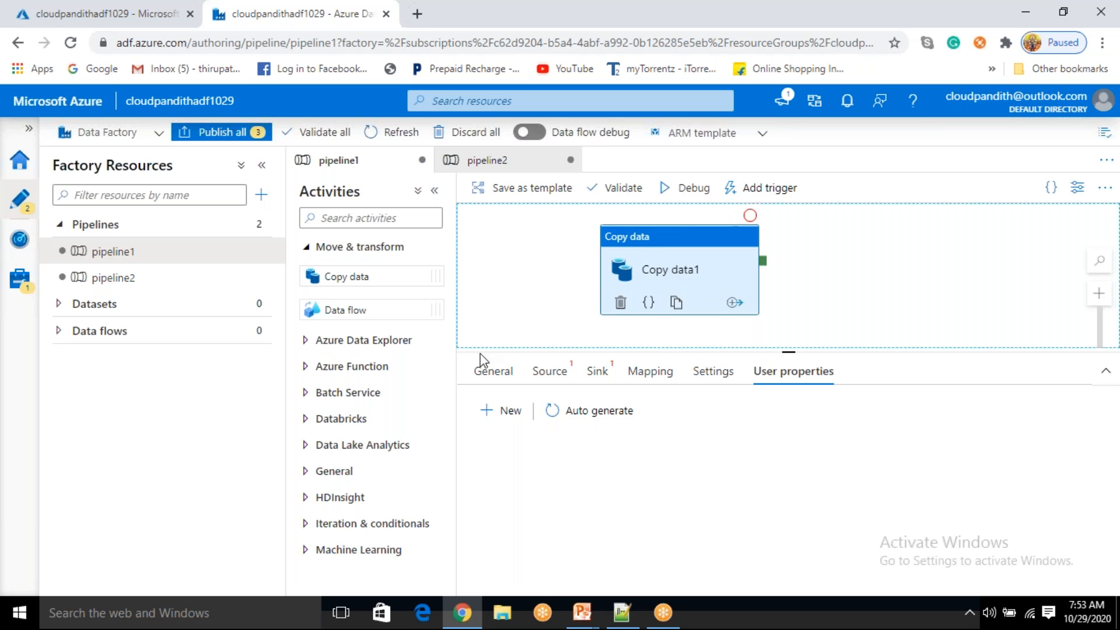
click(109, 399)
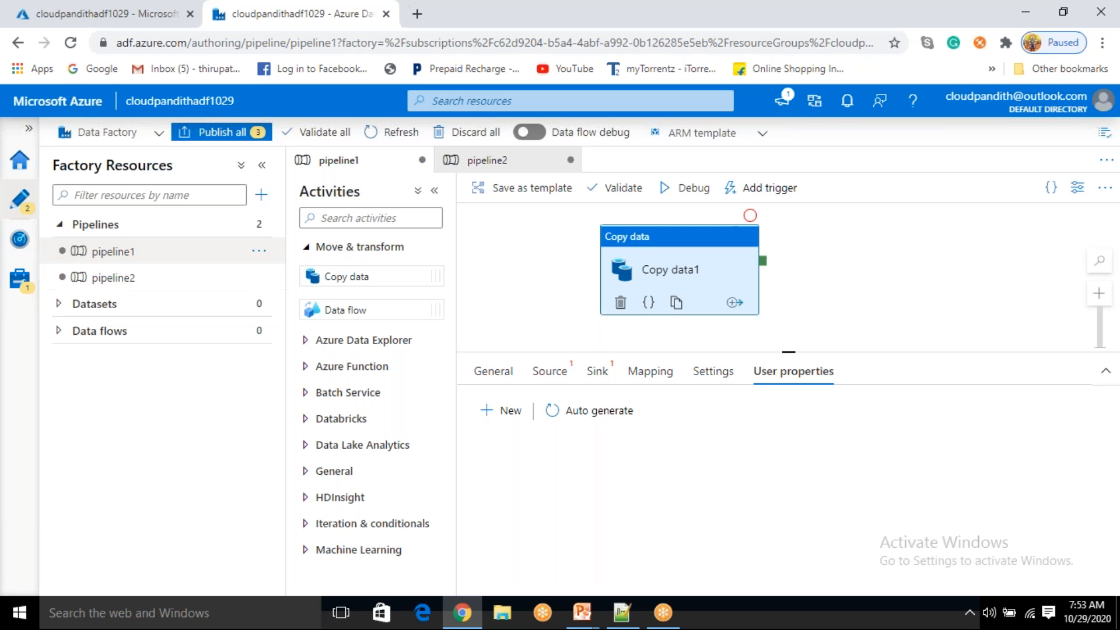
Look through the properties and source data store pages of the Copy Data tool from the factory's home page and close it.
click(19, 168)
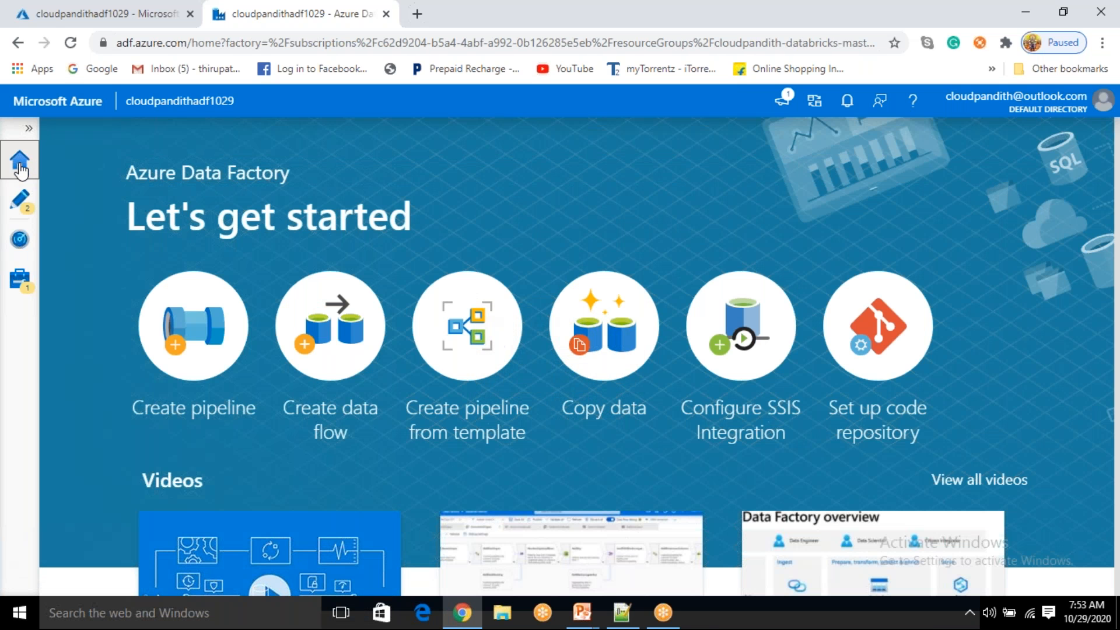
click(588, 318)
click(488, 401)
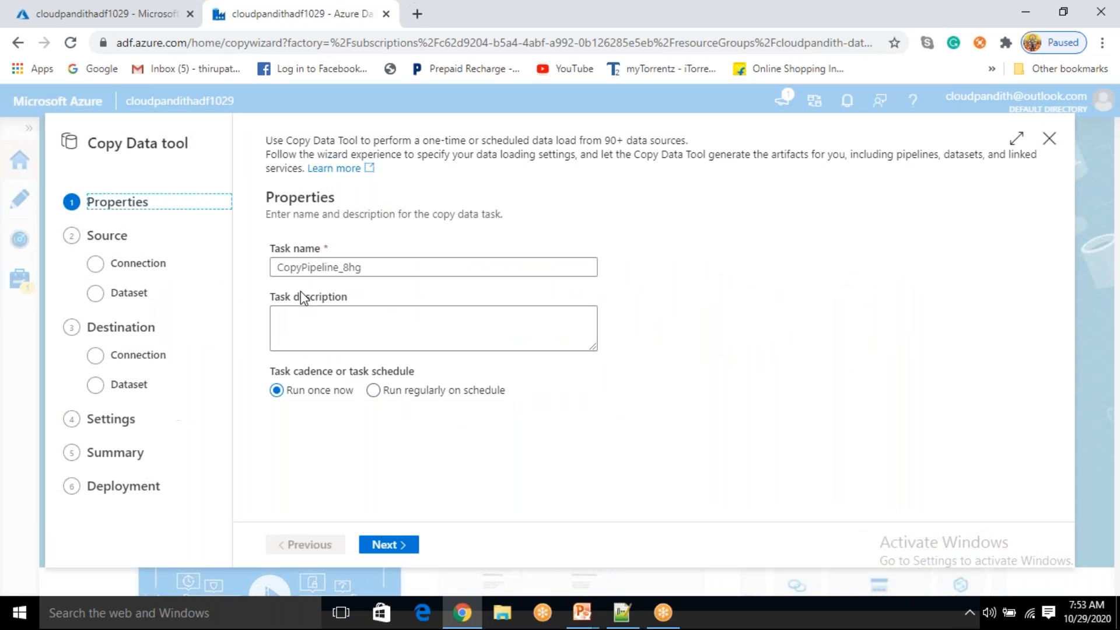
click(385, 545)
click(395, 550)
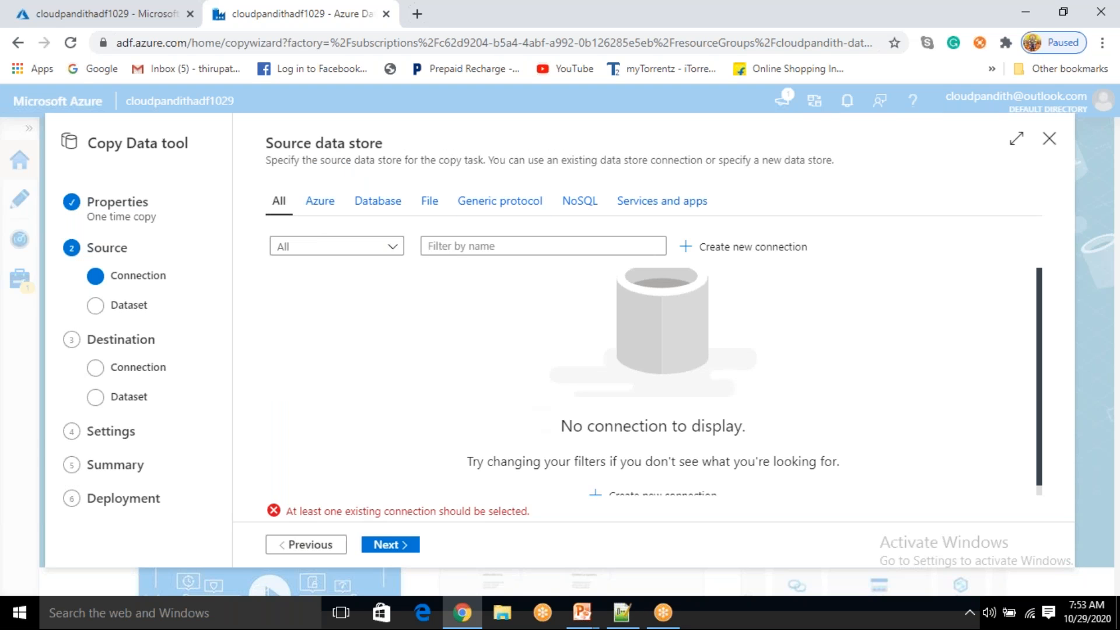
click(114, 312)
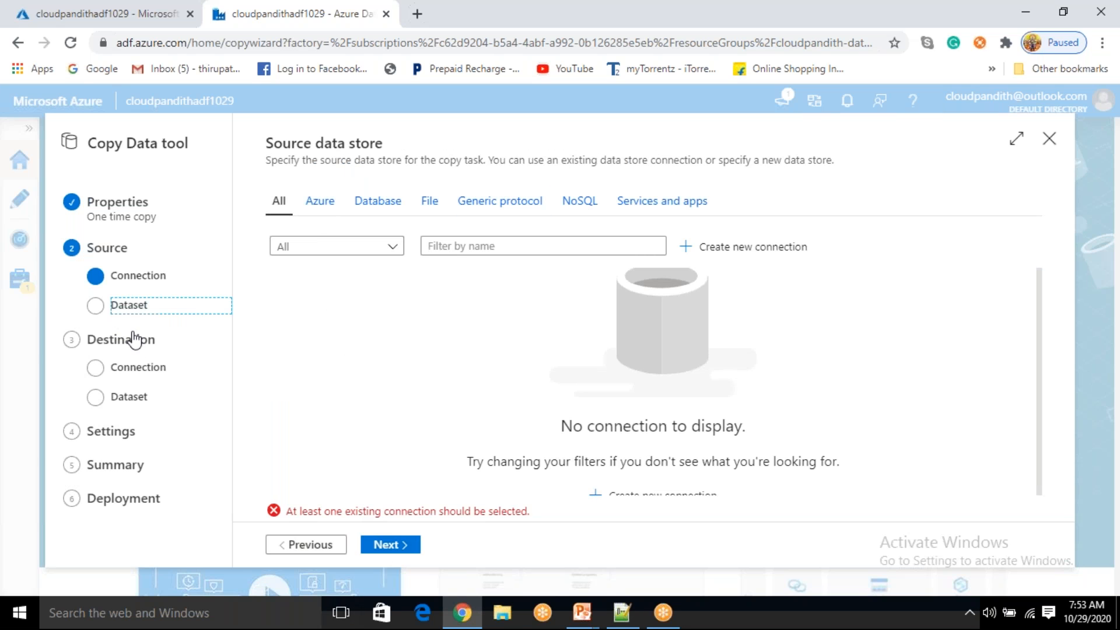
click(1050, 139)
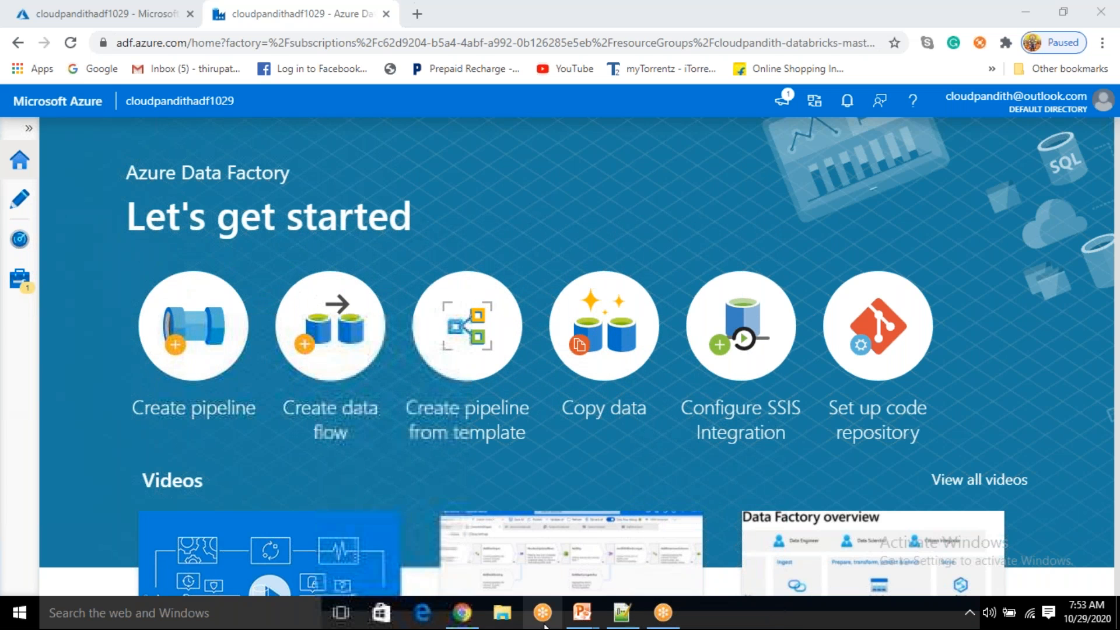
Switch to the PowerPoint slide show and advance from the pipeline parameters slide to the "What is Azure Data Factory" slide.
mouse_move(582, 612)
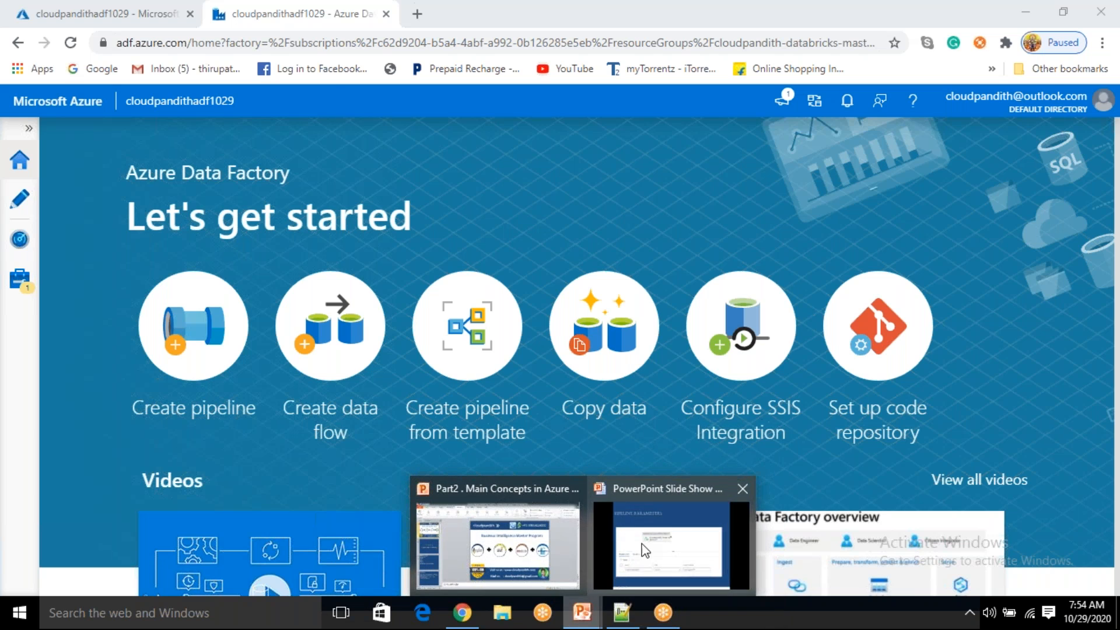
click(636, 550)
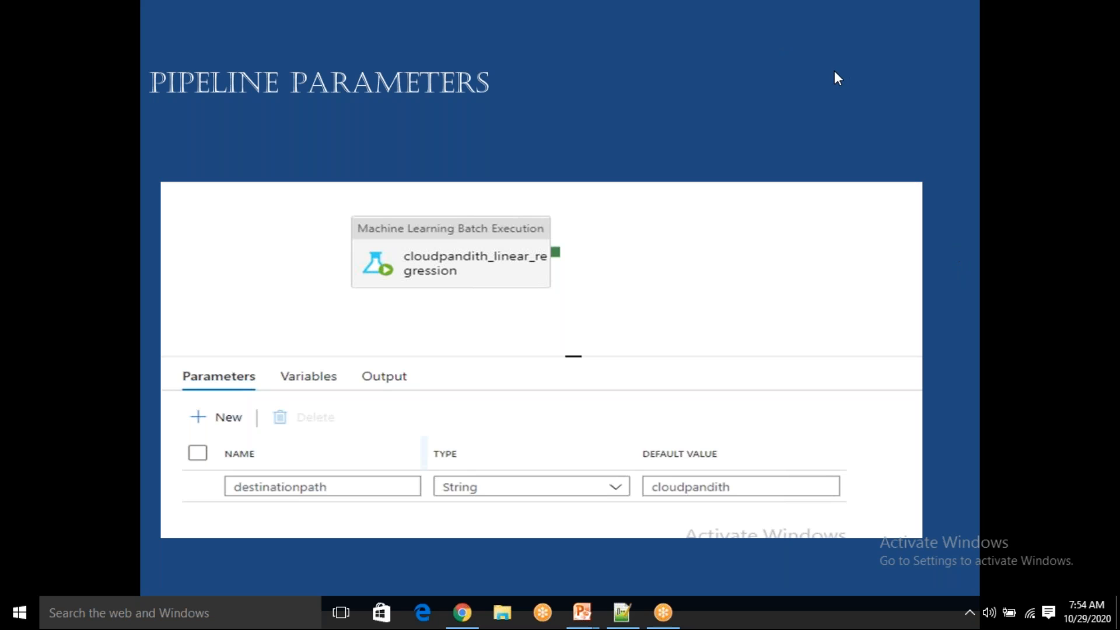
click(577, 329)
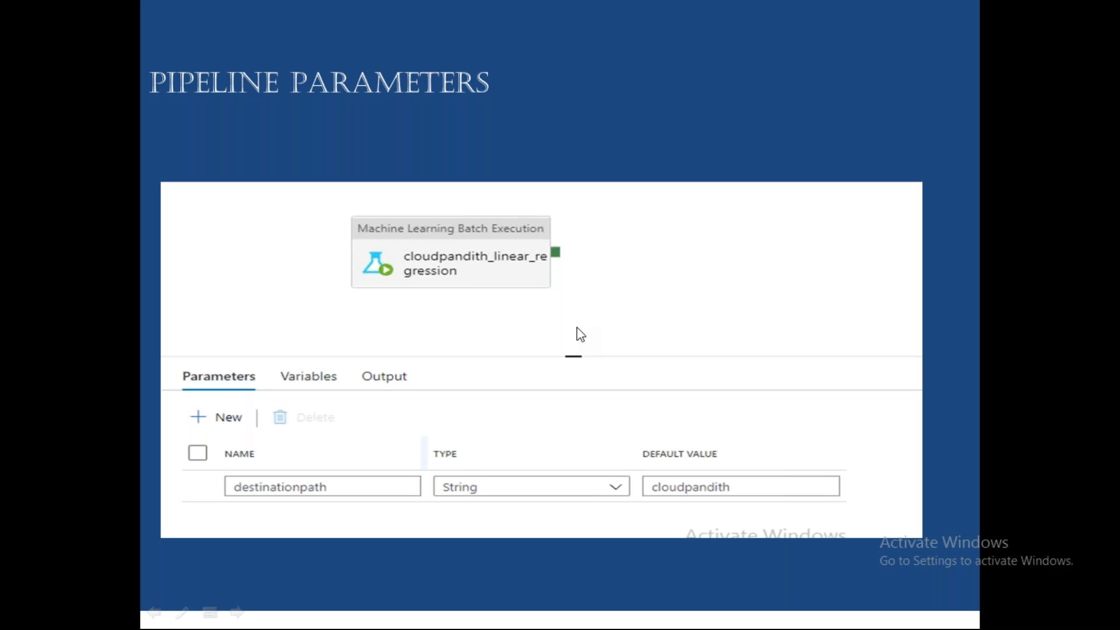
click(578, 327)
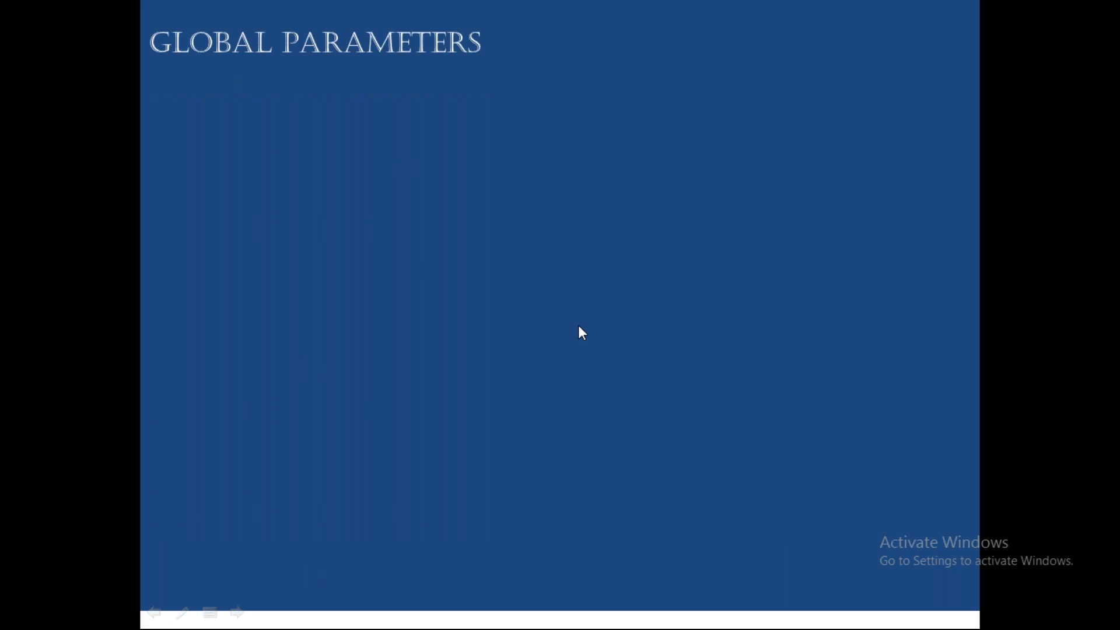
click(578, 326)
click(532, 392)
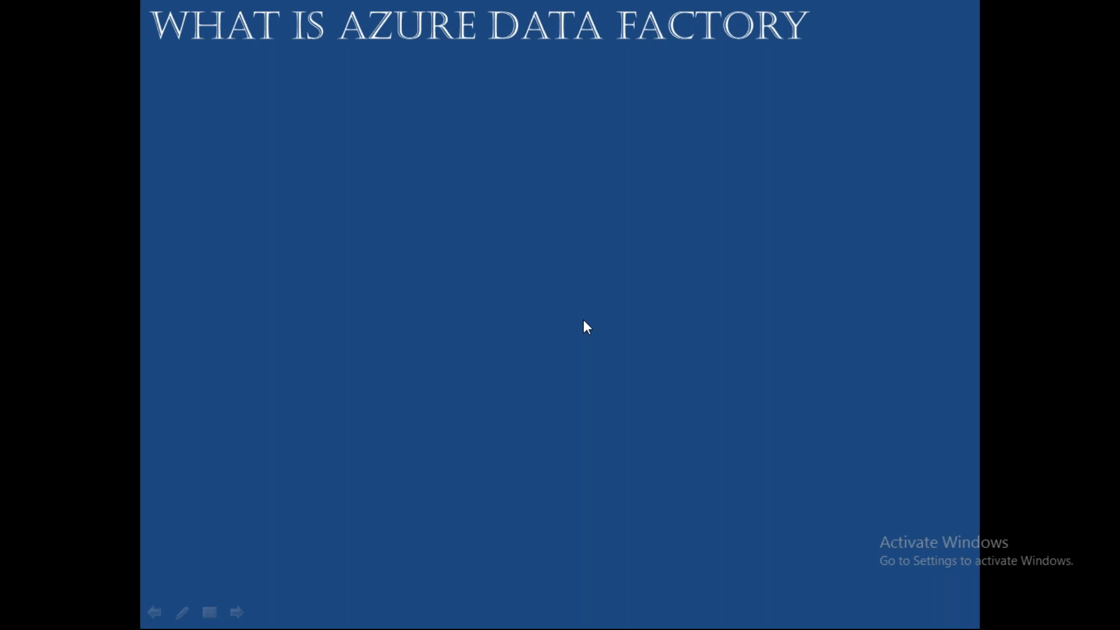
click(583, 321)
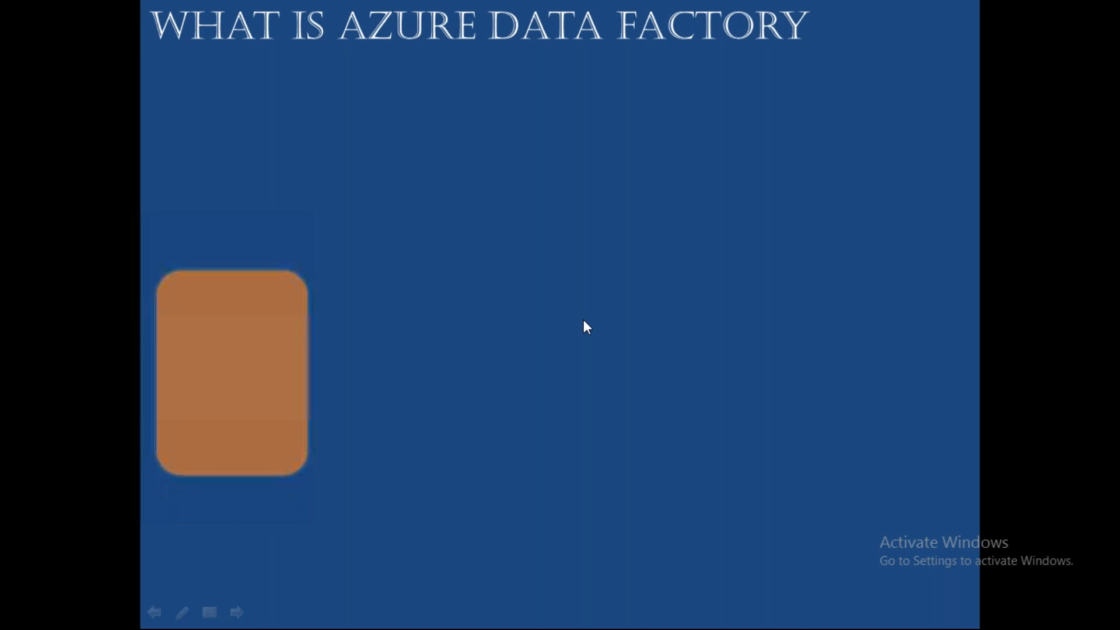